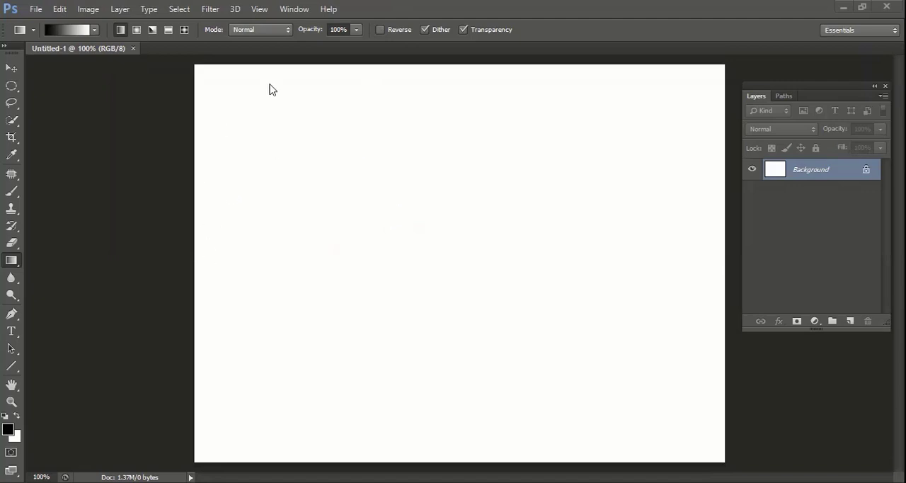
# Fill the Background layer with a black-to-white linear gradient from top to bottom using the Gradient tool
pyautogui.click(14, 263)
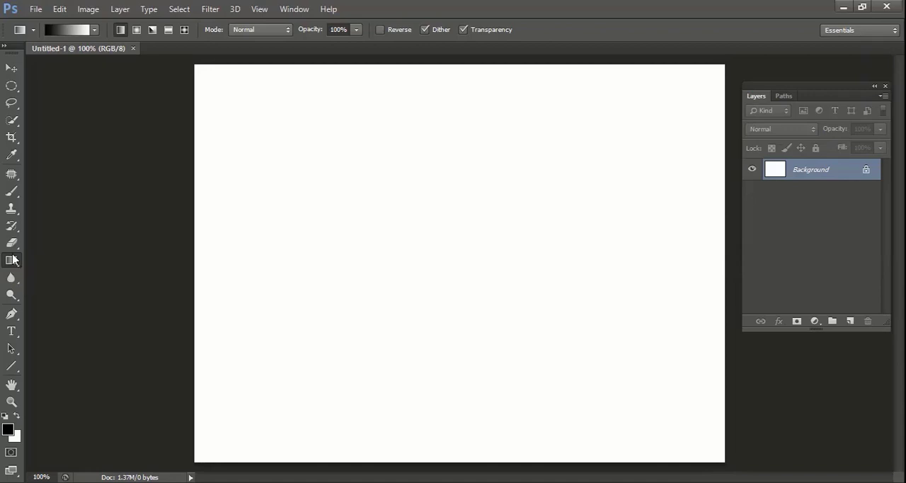
pyautogui.rightClick(14, 261)
pyautogui.click(55, 259)
pyautogui.click(95, 32)
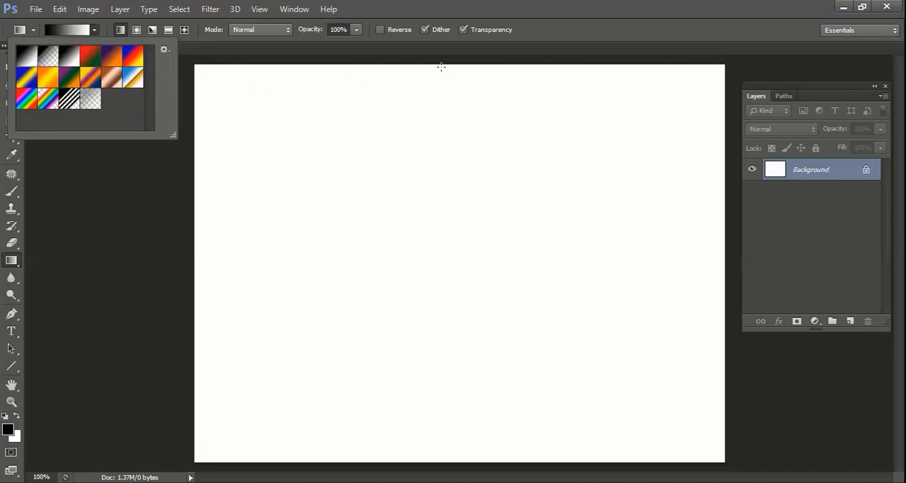
pyautogui.moveTo(441, 67); pyautogui.dragTo(439, 457)
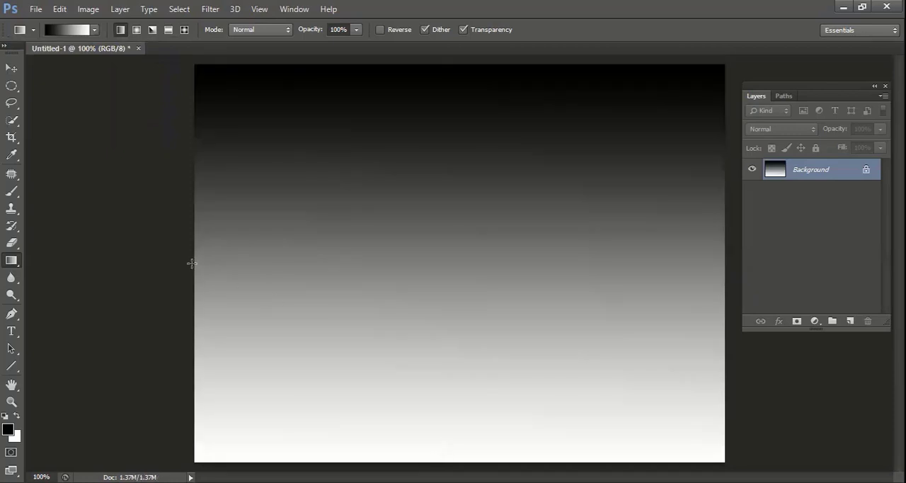
# Redraw the black-to-white linear gradient horizontally, along both diagonals, and again from the canvas's top edge to its bottom edge
pyautogui.moveTo(192, 263); pyautogui.dragTo(715, 279)
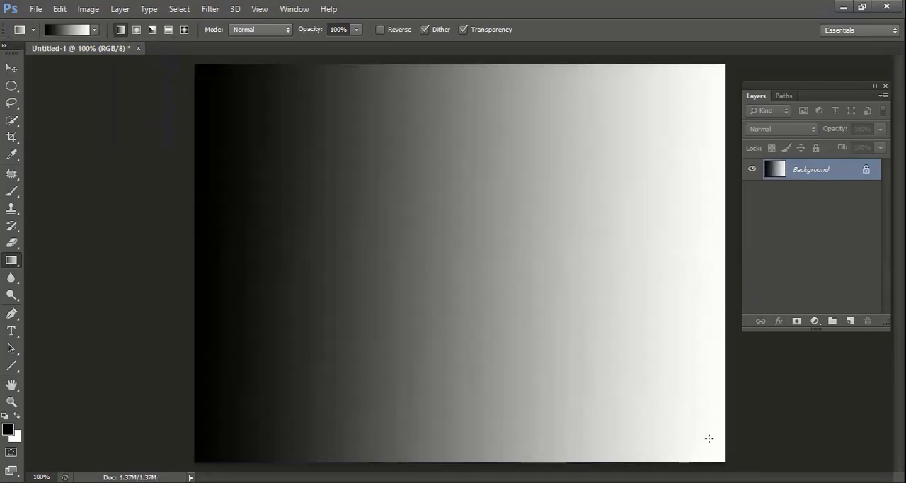
pyautogui.moveTo(709, 439); pyautogui.dragTo(297, 132)
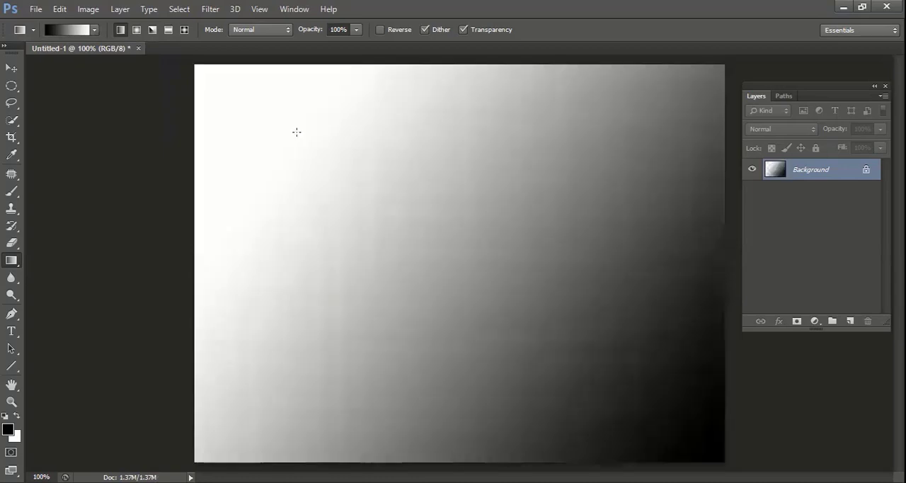
pyautogui.moveTo(683, 84); pyautogui.dragTo(257, 362)
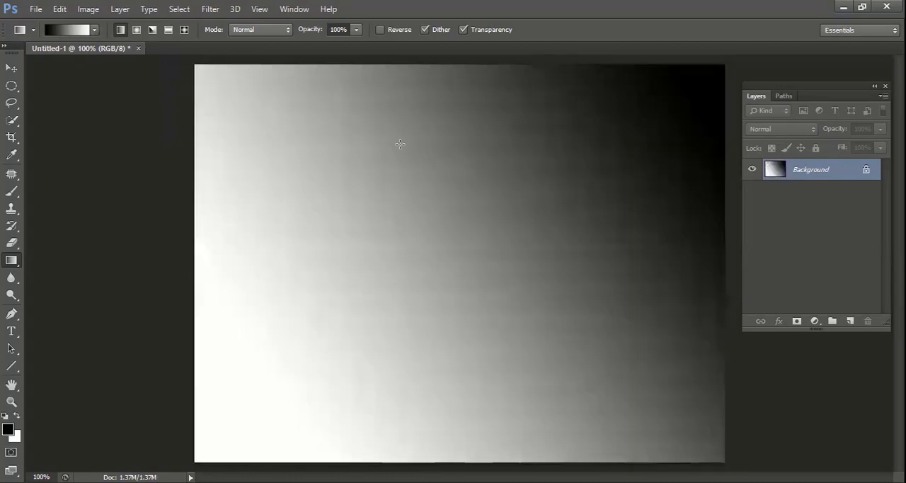
pyautogui.moveTo(438, 67); pyautogui.dragTo(443, 456)
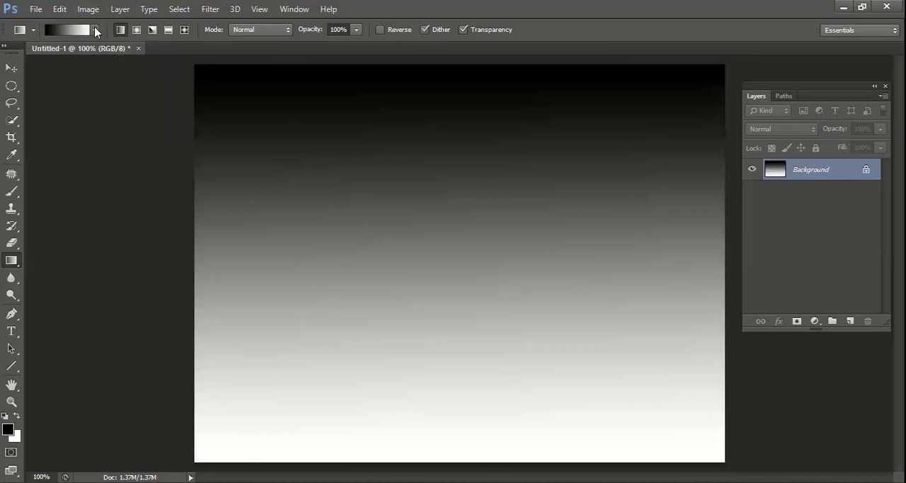
# Choose the red-magenta-blue-green-yellow rainbow preset and fill the canvas with it as vertical, horizontal and diagonal linear gradients
pyautogui.click(95, 30)
pyautogui.click(30, 97)
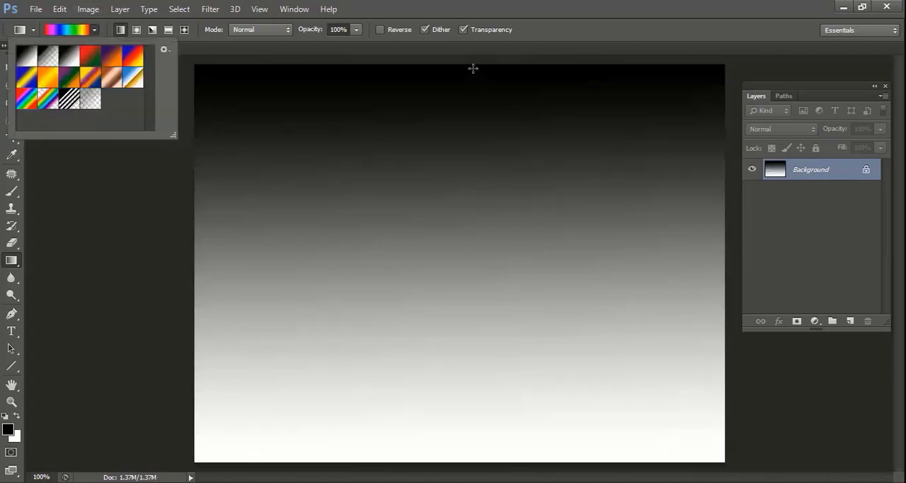
pyautogui.moveTo(473, 68); pyautogui.dragTo(474, 449)
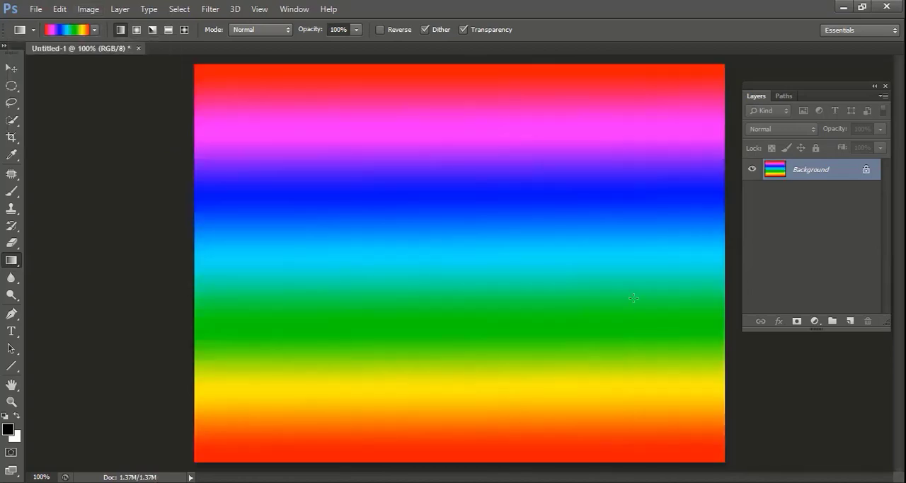
pyautogui.moveTo(700, 206); pyautogui.dragTo(222, 204)
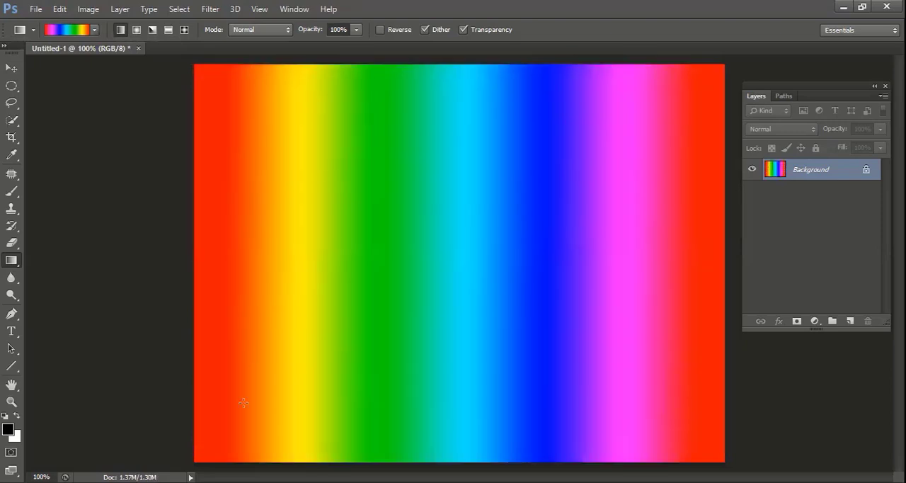
pyautogui.moveTo(263, 398); pyautogui.dragTo(612, 121)
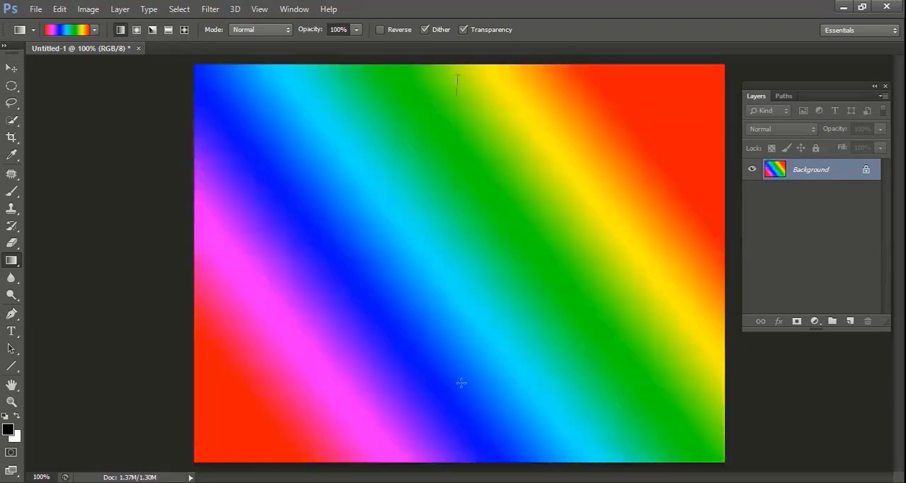
pyautogui.moveTo(461, 383); pyautogui.dragTo(457, 470)
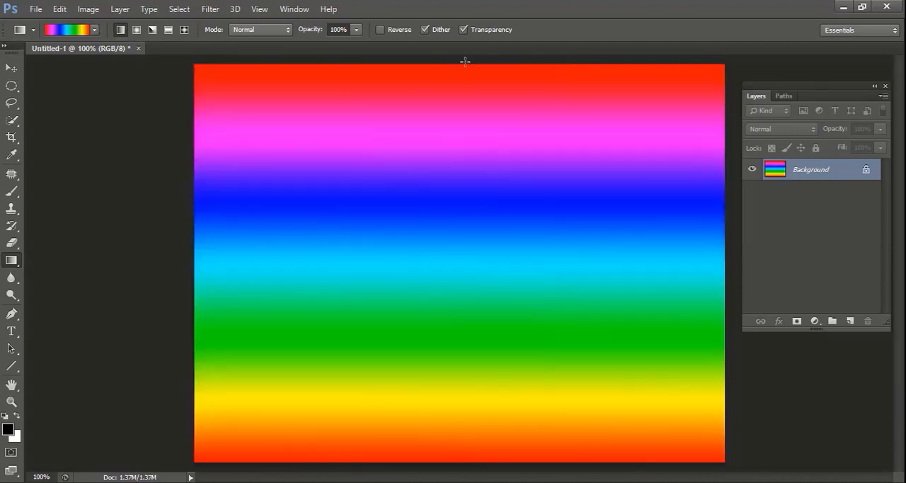
pyautogui.moveTo(465, 63); pyautogui.dragTo(461, 459)
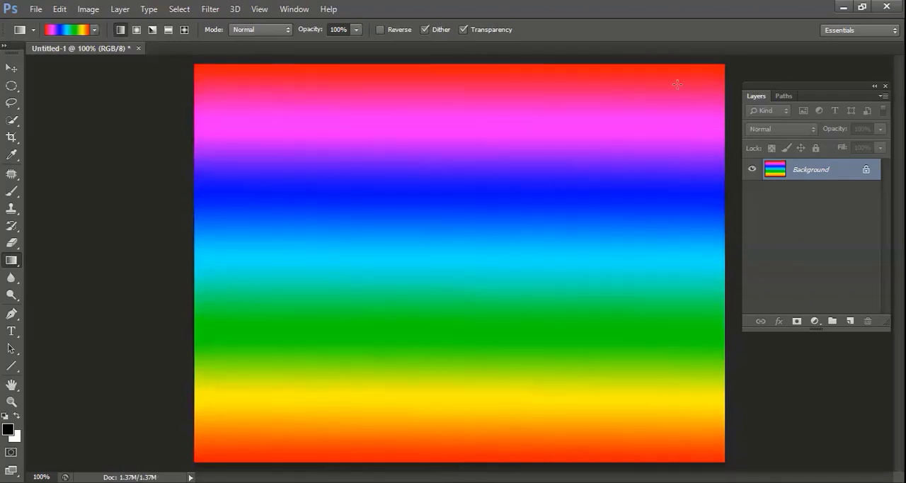
# Redraw the rainbow linear gradient at several angles, ending with a vertical one from the top edge to about two thirds down
pyautogui.moveTo(501, 212); pyautogui.dragTo(335, 349)
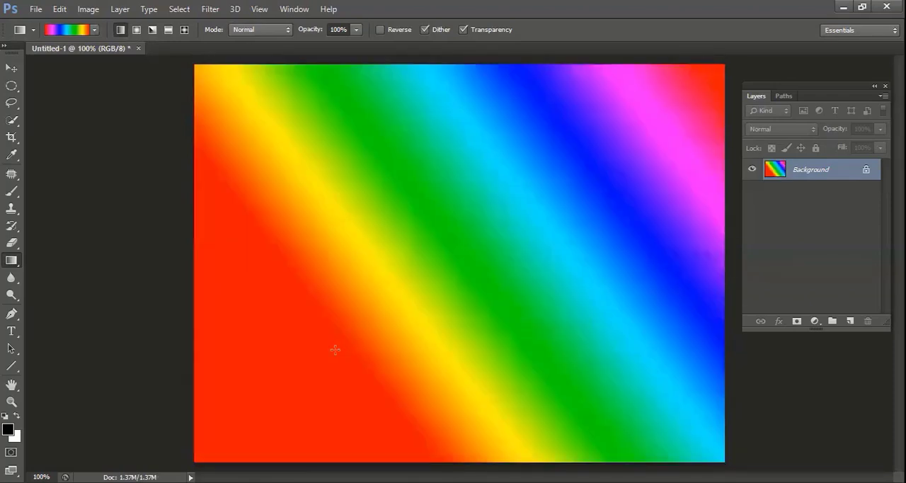
pyautogui.moveTo(361, 315); pyautogui.dragTo(481, 255)
pyautogui.moveTo(486, 71); pyautogui.dragTo(453, 375)
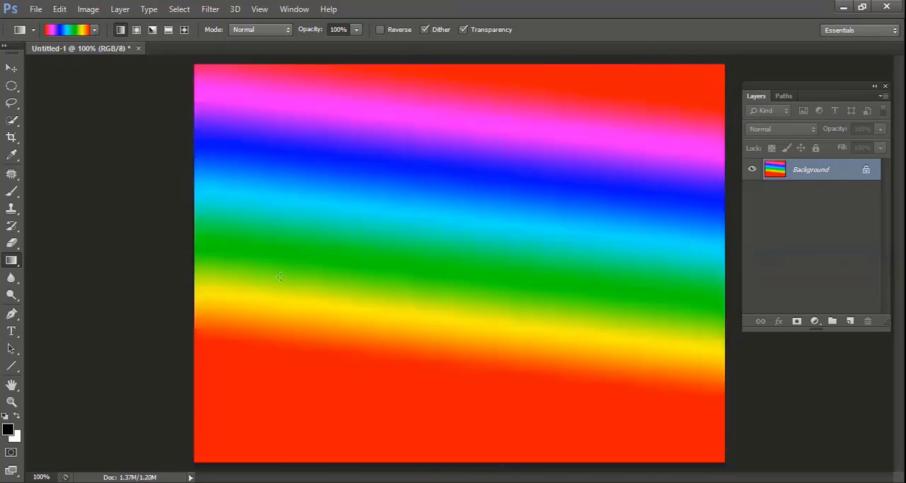
pyautogui.moveTo(209, 111); pyautogui.dragTo(718, 441)
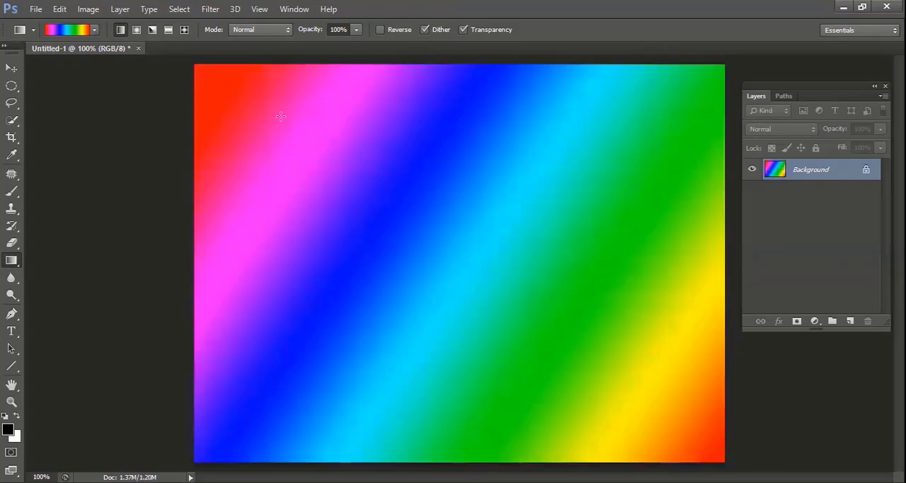
pyautogui.moveTo(476, 68); pyautogui.dragTo(475, 324)
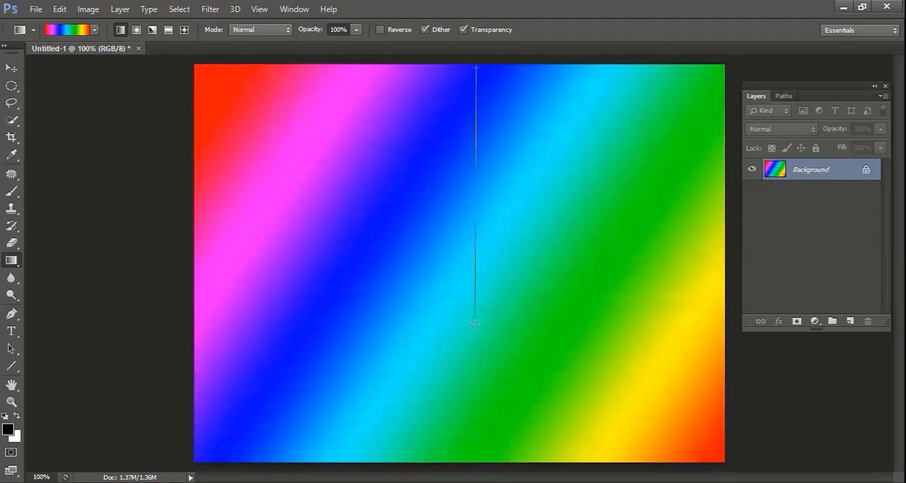
pyautogui.moveTo(475, 324); pyautogui.dragTo(474, 324)
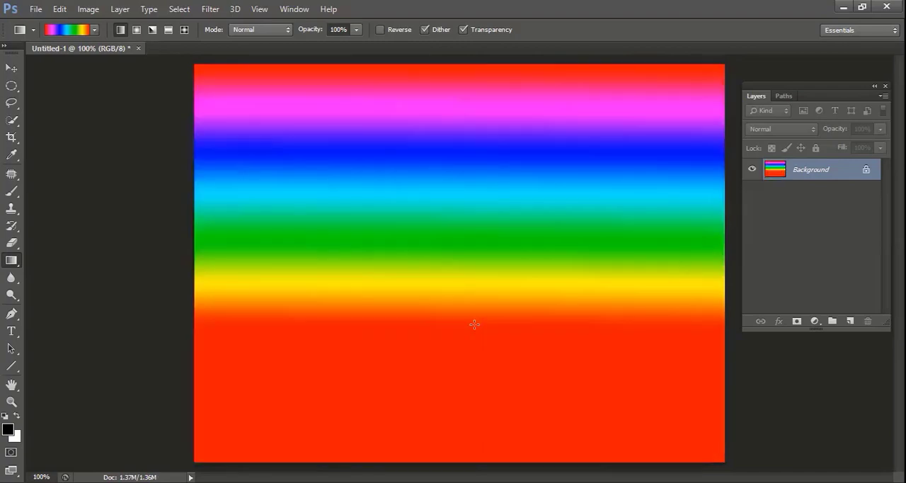
# Draw radial rainbow gradients of different sizes, ending with a large one from the canvas centre past its upper-left corner
pyautogui.click(136, 32)
pyautogui.moveTo(497, 282); pyautogui.dragTo(192, 79)
pyautogui.moveTo(362, 195); pyautogui.dragTo(361, 196)
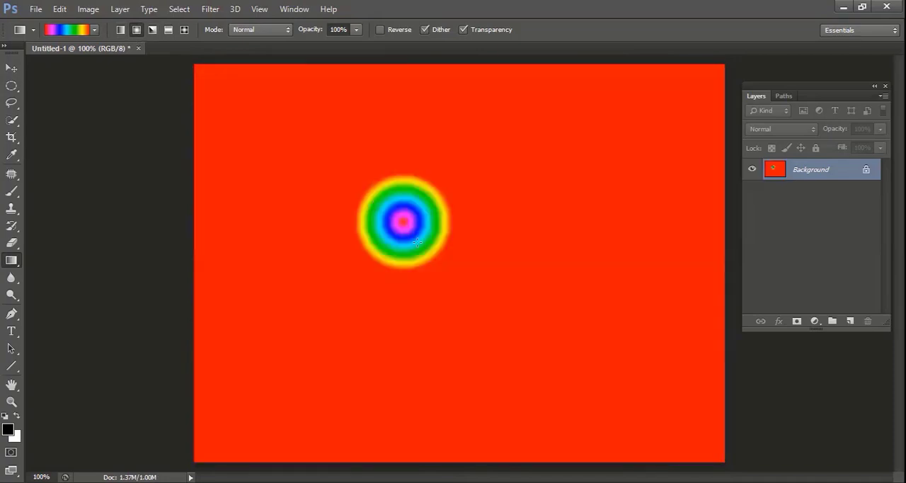
pyautogui.moveTo(476, 283); pyautogui.dragTo(241, 119)
pyautogui.moveTo(448, 277); pyautogui.dragTo(101, 56)
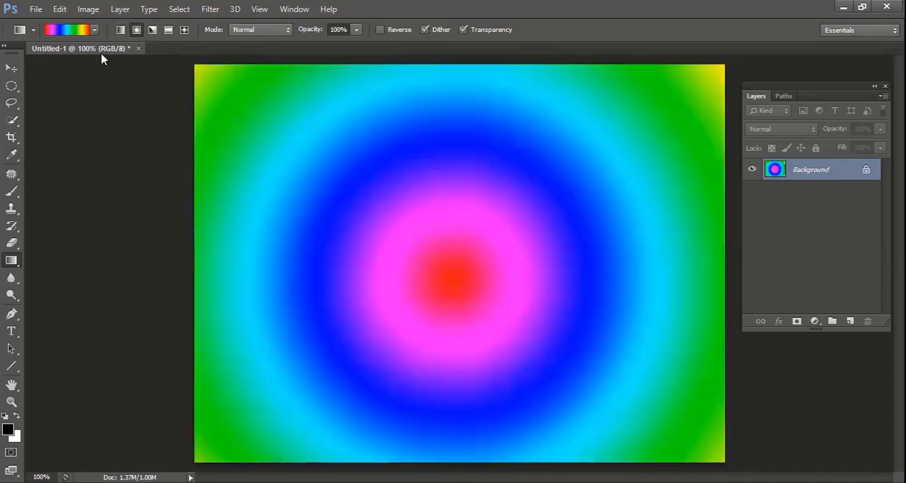
# Draw angle-style rainbow gradients from the canvas centre and other starting points, ending with one centred near the lower-right corner
pyautogui.click(152, 31)
pyautogui.moveTo(446, 265); pyautogui.dragTo(194, 62)
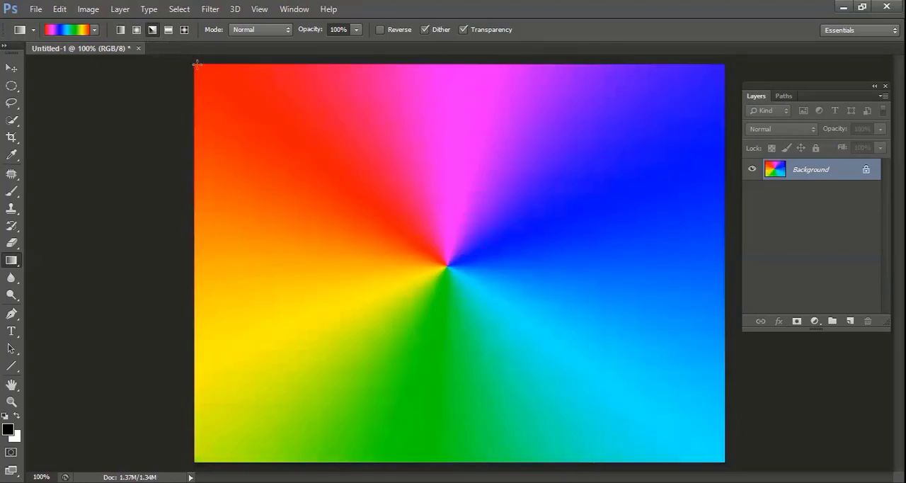
pyautogui.moveTo(342, 164); pyautogui.dragTo(202, 79)
pyautogui.moveTo(572, 247); pyautogui.dragTo(686, 134)
pyautogui.moveTo(655, 341); pyautogui.dragTo(328, 109)
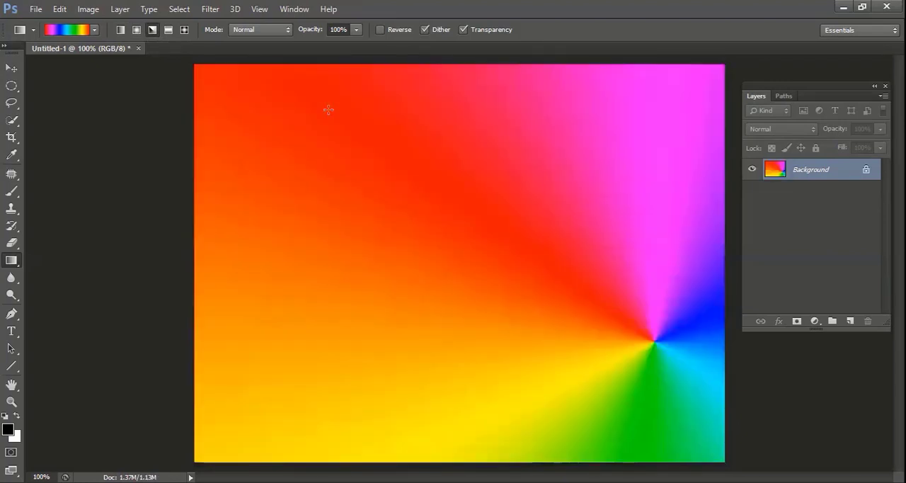
# Fill the canvas with reflected rainbow gradients, vertically and horizontally, and with a diamond rainbow gradient from near the centre
pyautogui.click(169, 31)
pyautogui.moveTo(424, 111); pyautogui.dragTo(420, 306)
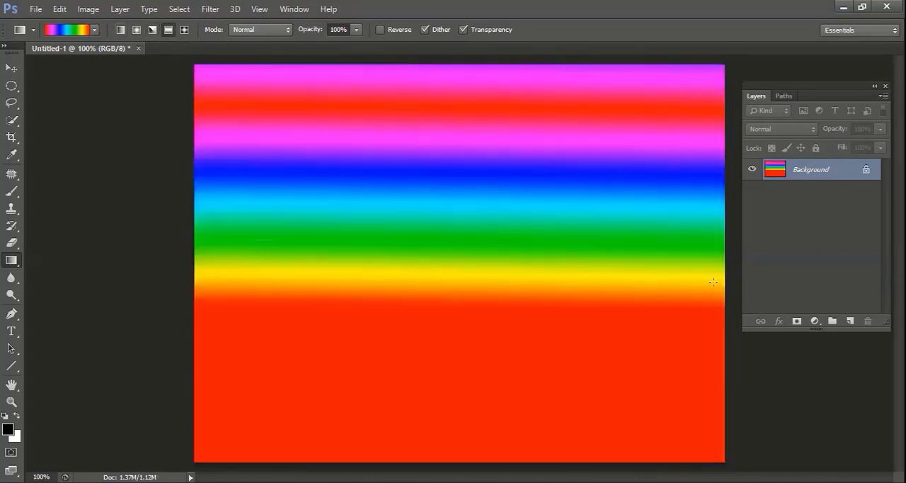
pyautogui.moveTo(255, 244); pyautogui.dragTo(721, 285)
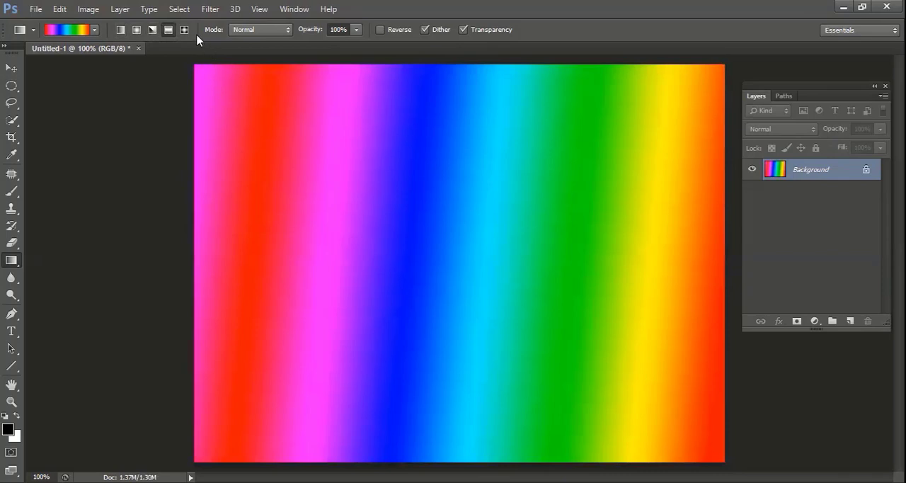
pyautogui.click(184, 31)
pyautogui.moveTo(494, 279); pyautogui.dragTo(174, 77)
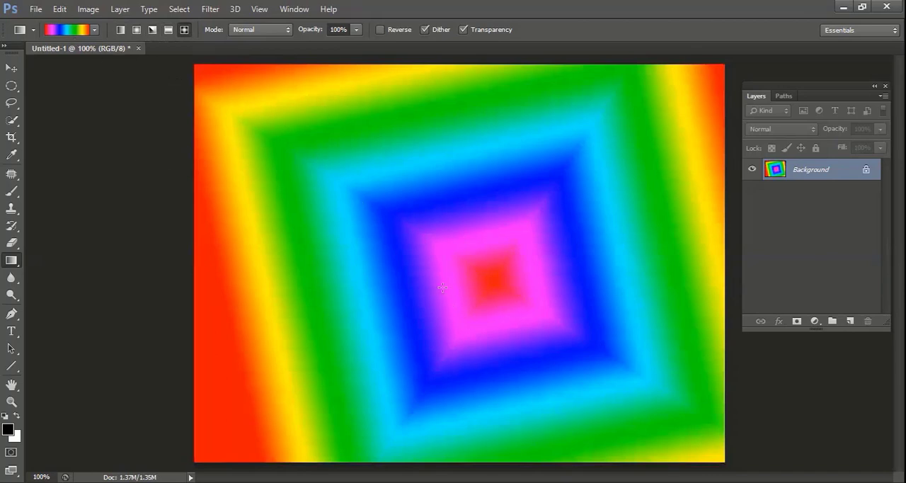
# Choose the foreground-to-background gradient preset and set the foreground colour to red ff0000
pyautogui.click(95, 30)
pyautogui.click(27, 57)
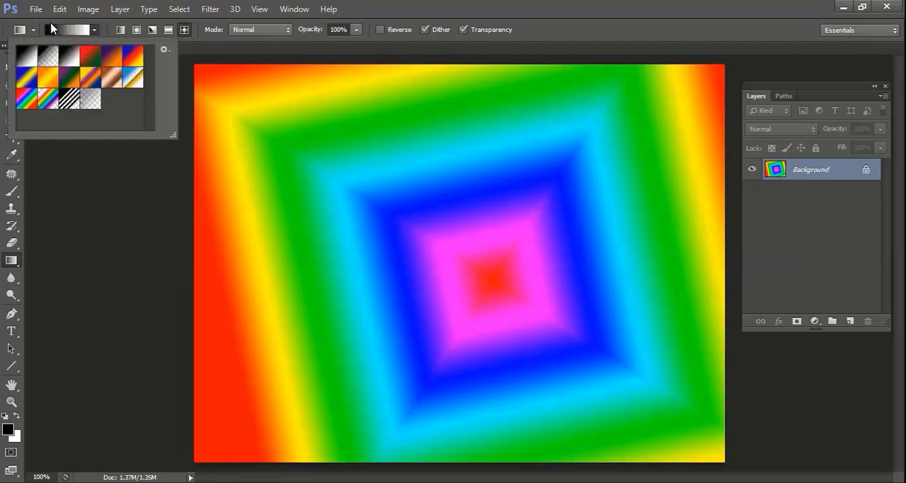
pyautogui.click(11, 434)
pyautogui.moveTo(438, 137); pyautogui.dragTo(464, 118)
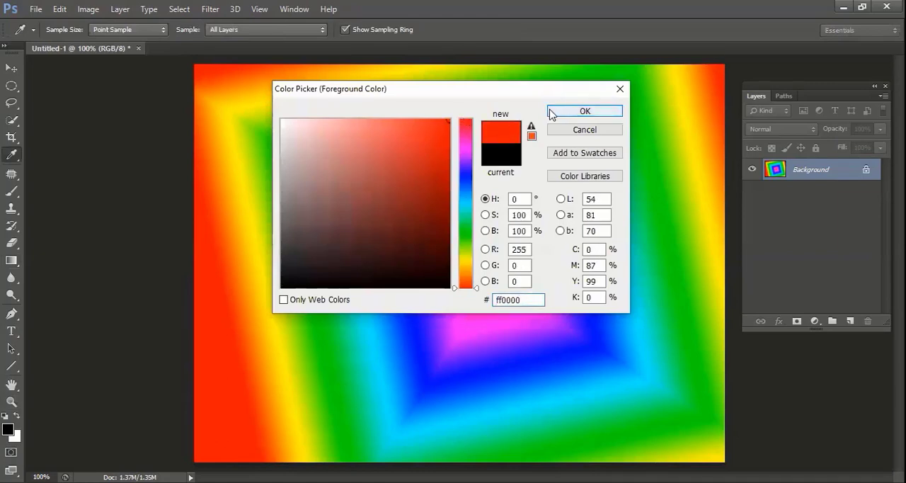
pyautogui.click(551, 112)
# Set the background colour to dark red 490000 and fill the canvas from top to bottom with a linear foreground-to-background gradient
pyautogui.click(18, 438)
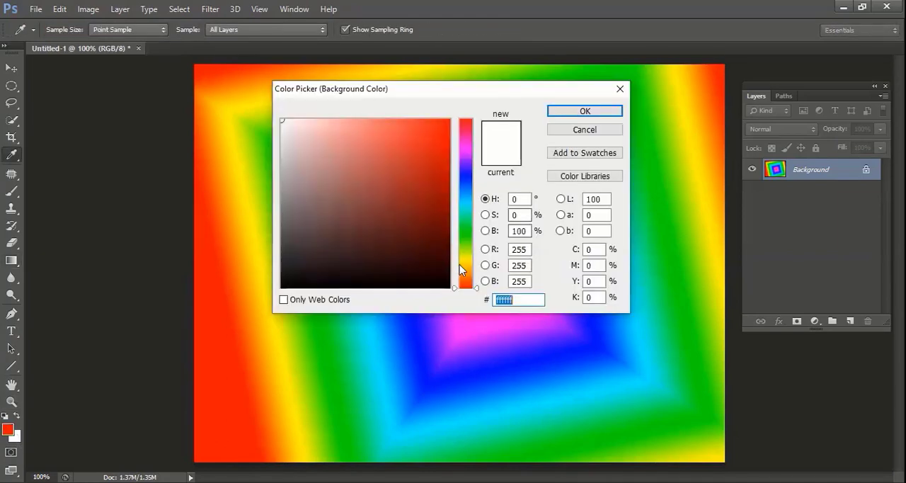
pyautogui.click(435, 191)
pyautogui.moveTo(456, 236); pyautogui.dragTo(454, 240)
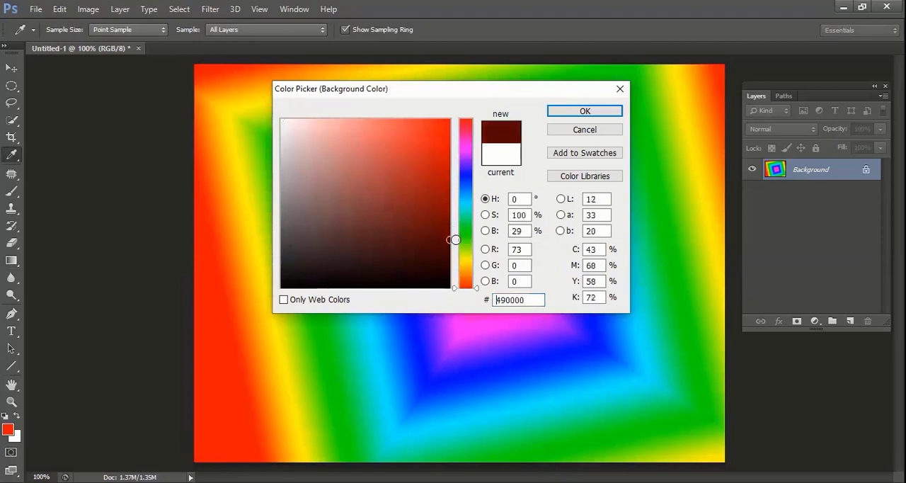
pyautogui.click(567, 113)
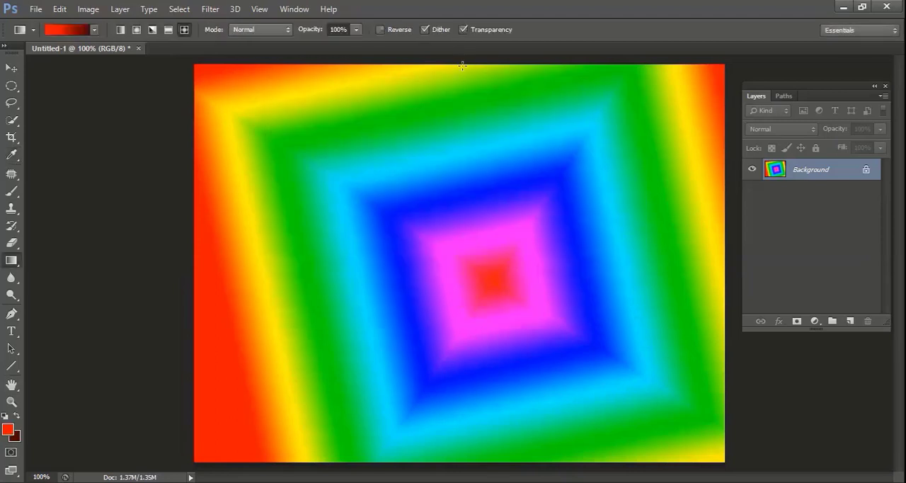
pyautogui.moveTo(462, 66); pyautogui.dragTo(450, 453)
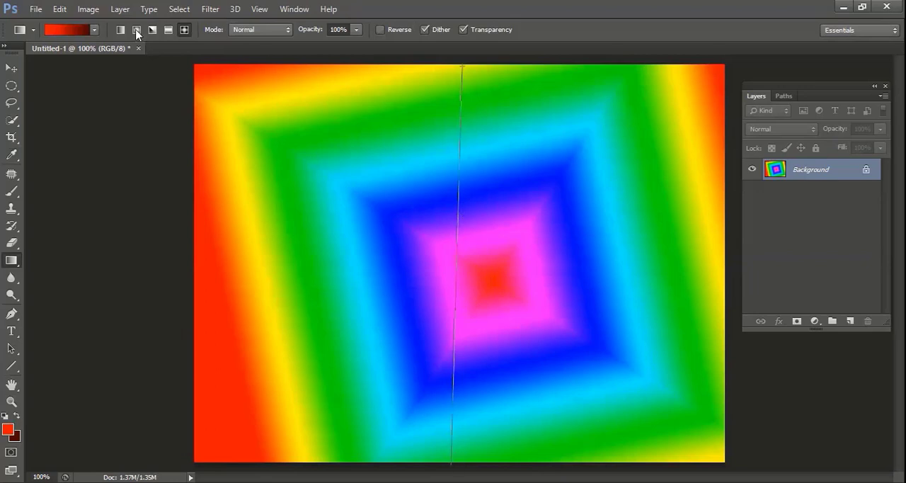
pyautogui.moveTo(491, 82); pyautogui.dragTo(510, 439)
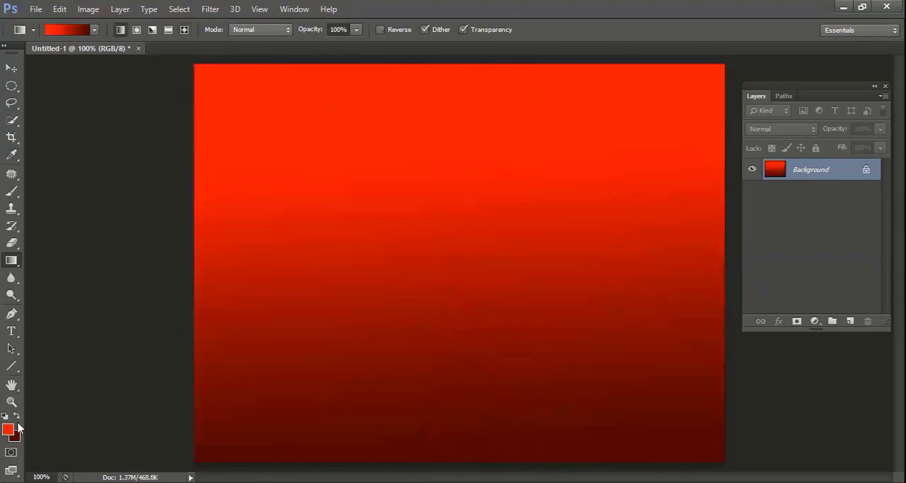
# Append the Photographic Toning gradient set to the current gradient presets
pyautogui.click(96, 29)
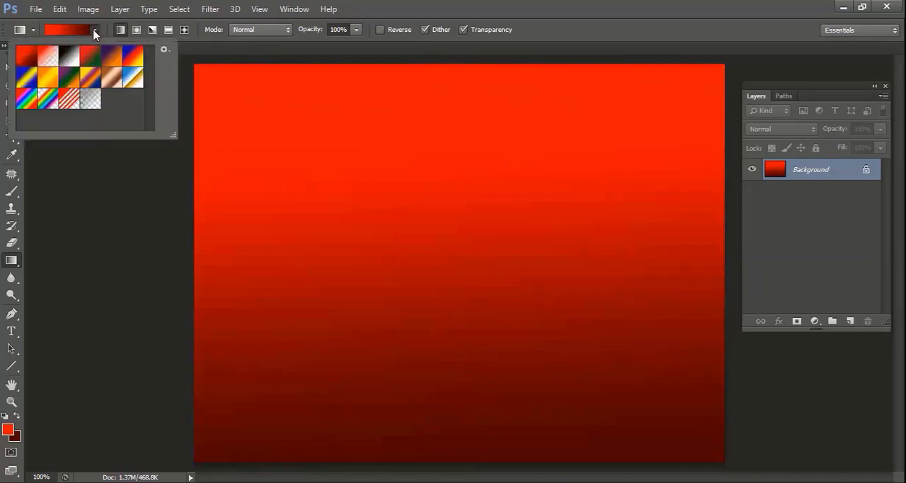
pyautogui.click(163, 49)
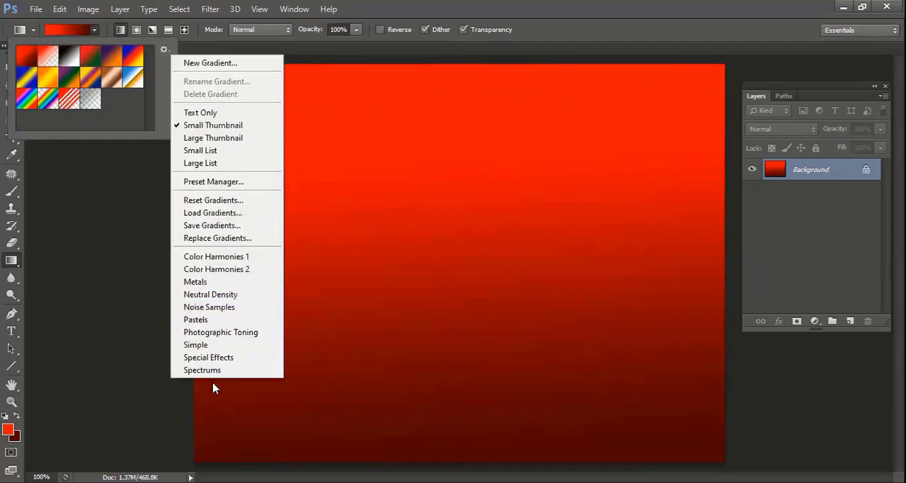
pyautogui.click(231, 339)
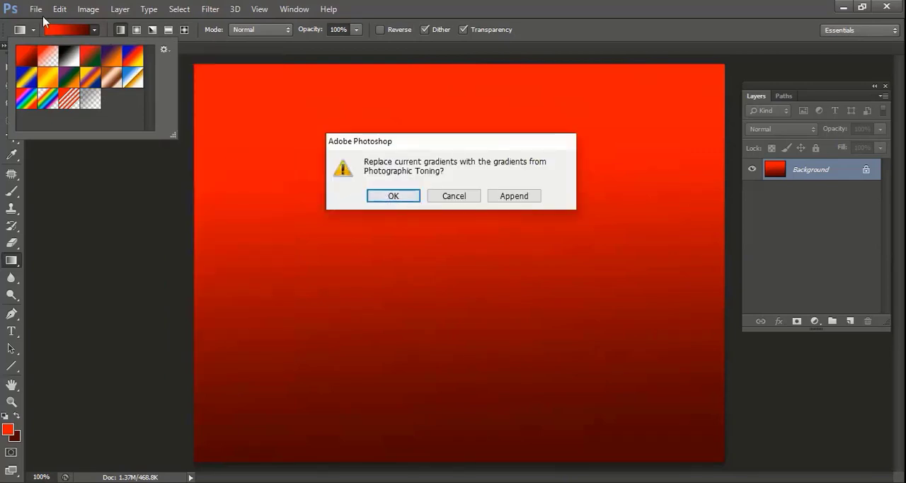
pyautogui.click(508, 200)
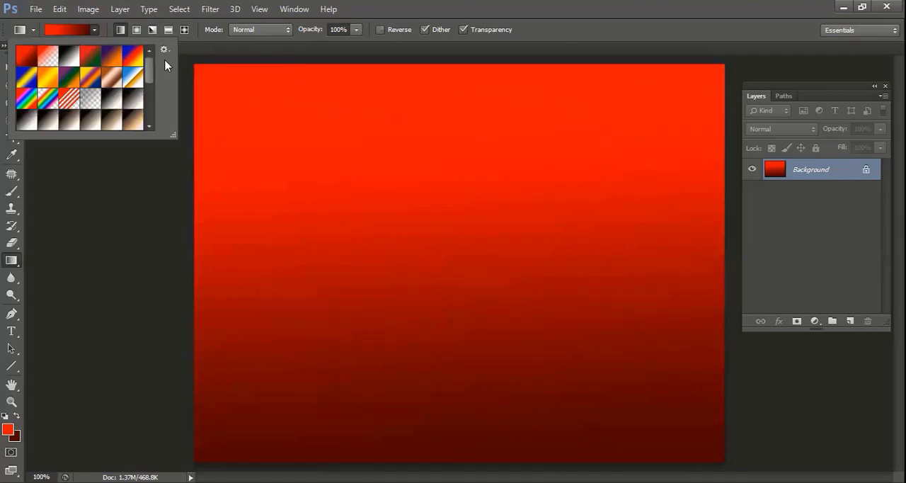
# Try a black-to-cream Photographic Toning preset as a linear gradient from the canvas's top to its bottom, and undo it
pyautogui.moveTo(152, 66); pyautogui.dragTo(150, 103)
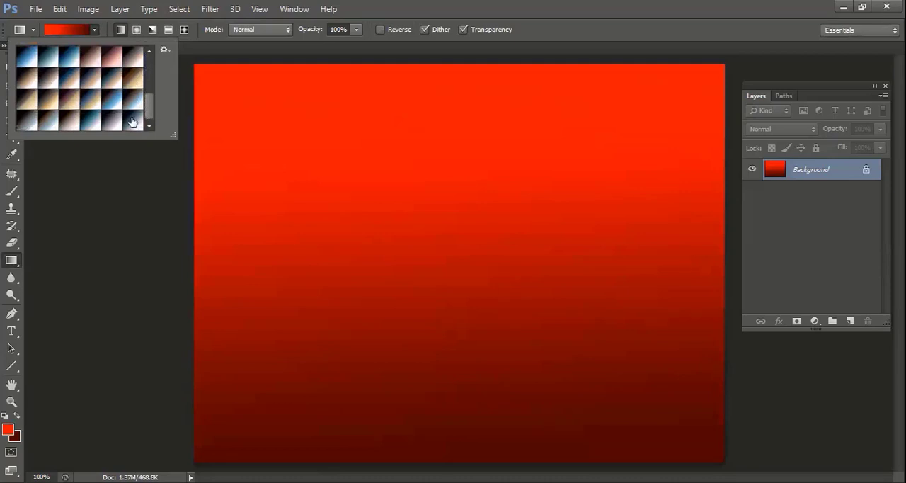
pyautogui.click(53, 83)
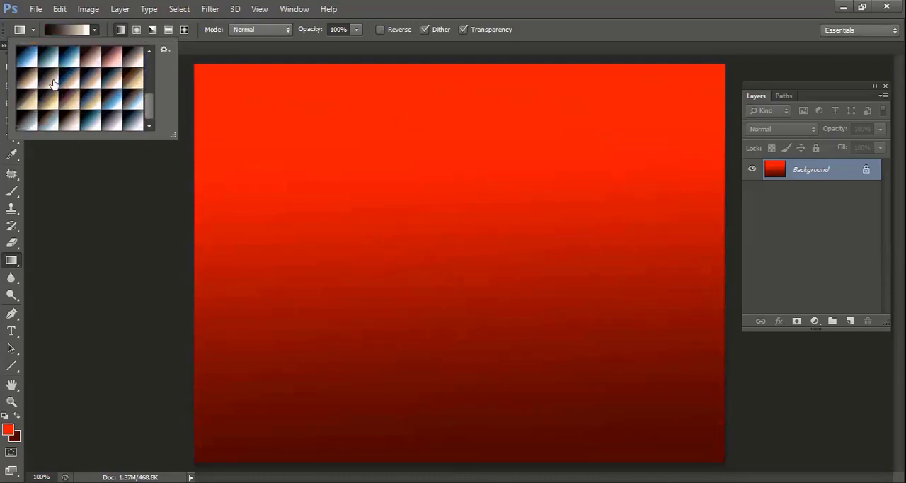
pyautogui.moveTo(435, 67); pyautogui.dragTo(425, 440)
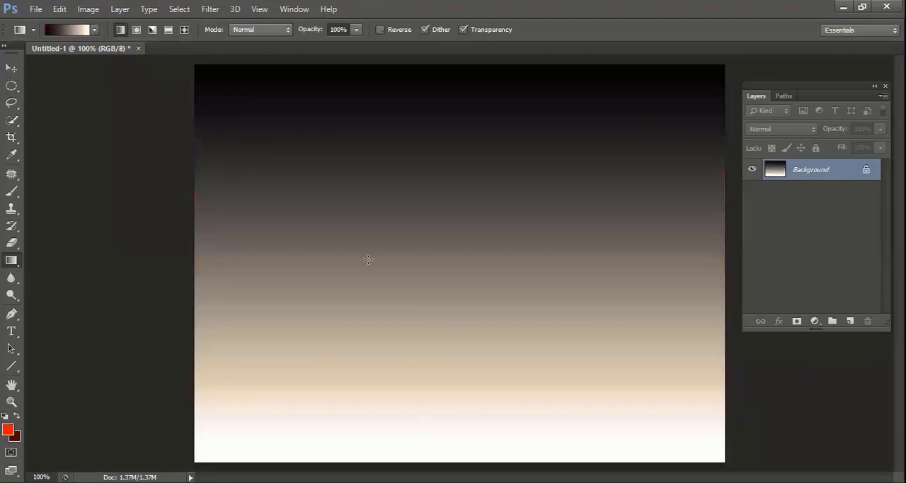
pyautogui.hotkey('ctrl', 'z')
# Try a brown-and-beige Photographic Toning preset as a linear gradient from right to left across the canvas, and undo it
pyautogui.click(95, 31)
pyautogui.click(80, 125)
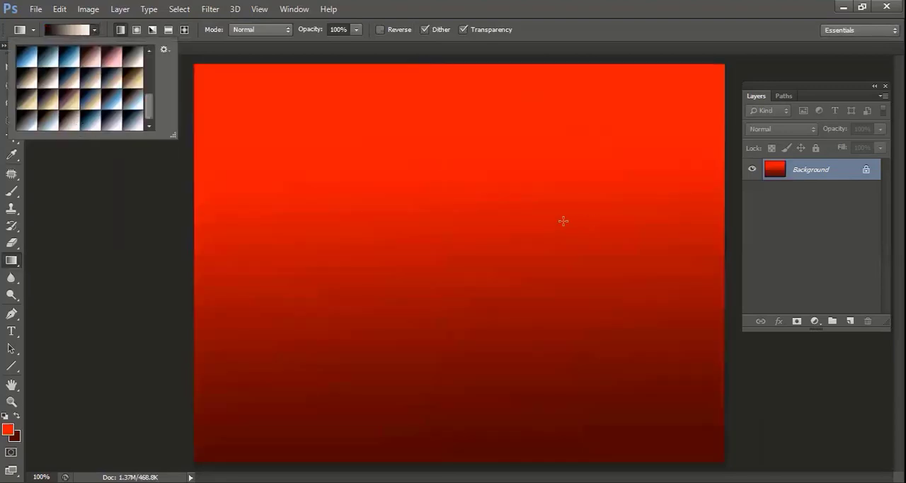
pyautogui.moveTo(582, 233); pyautogui.dragTo(279, 207)
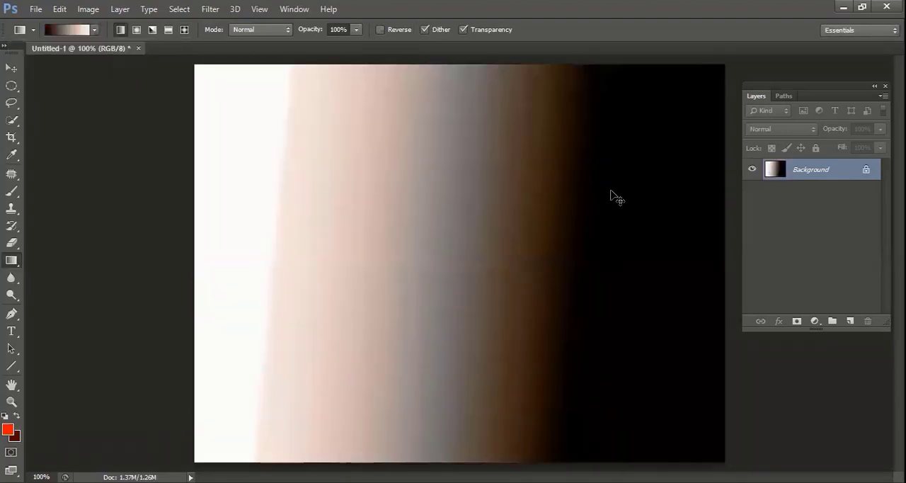
pyautogui.hotkey('ctrl', 'z')
# Fill the canvas with a black-brown-blue-white toning preset using linear gradients, twice from right to left and finally from top to bottom
pyautogui.click(95, 29)
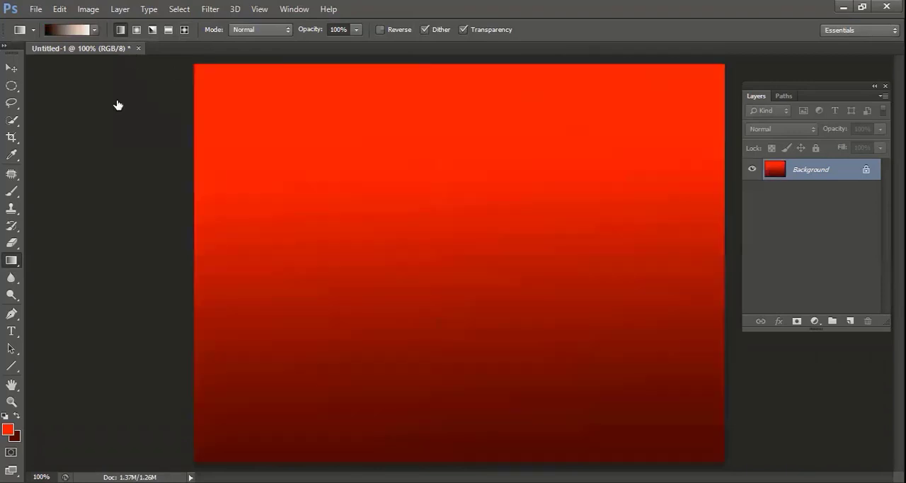
pyautogui.click(104, 100)
pyautogui.moveTo(726, 233); pyautogui.dragTo(223, 232)
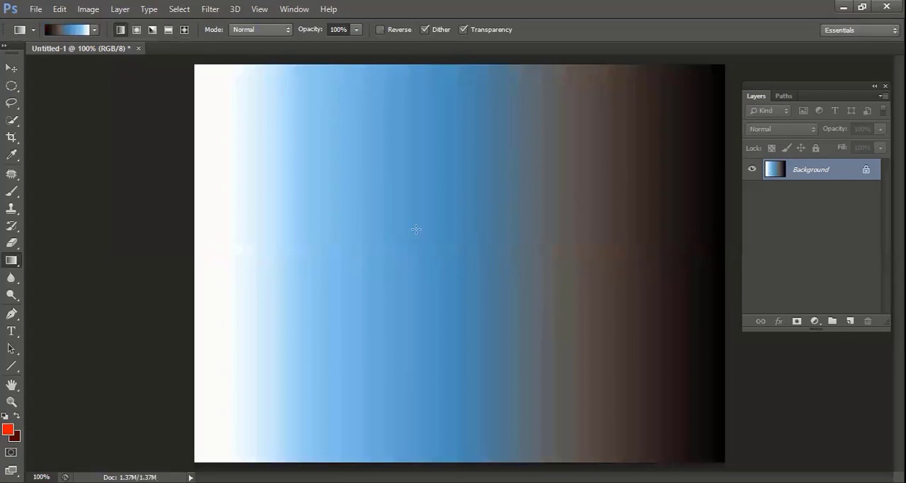
pyautogui.moveTo(685, 264); pyautogui.dragTo(256, 271)
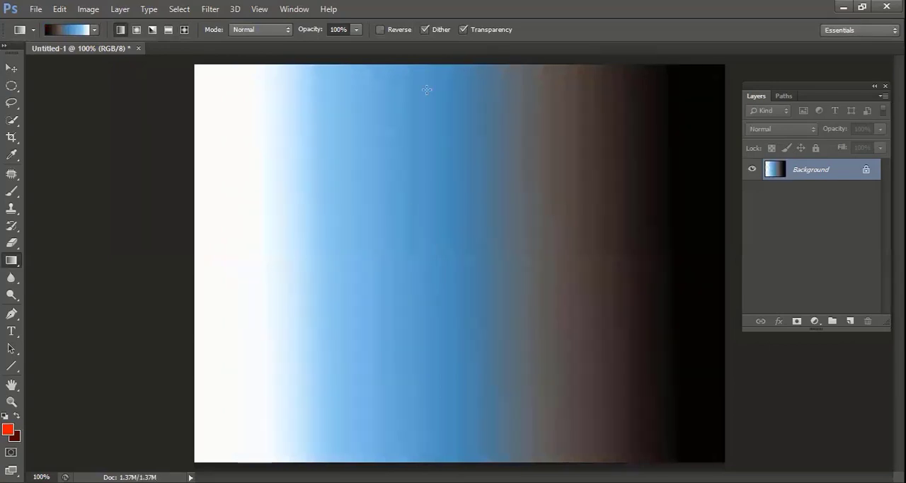
pyautogui.moveTo(440, 65); pyautogui.dragTo(439, 448)
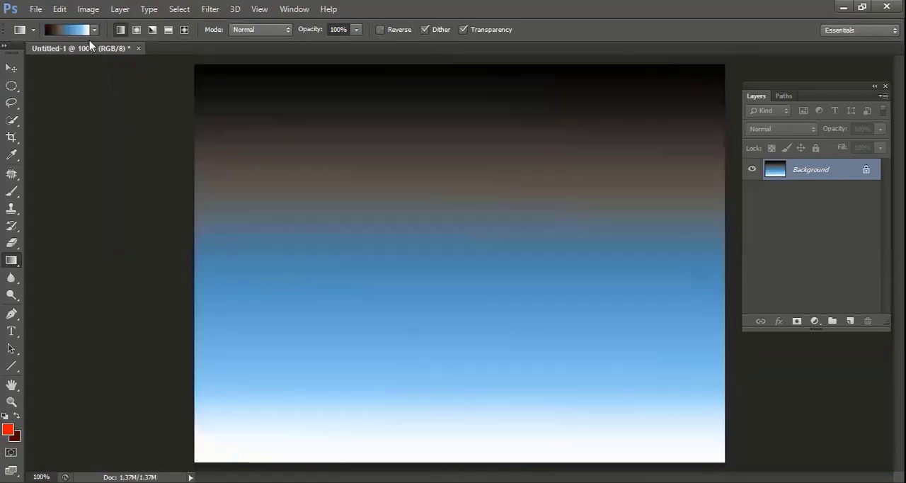
# Append the Special Effects gradient set to the current gradient presets
pyautogui.click(95, 30)
pyautogui.click(164, 51)
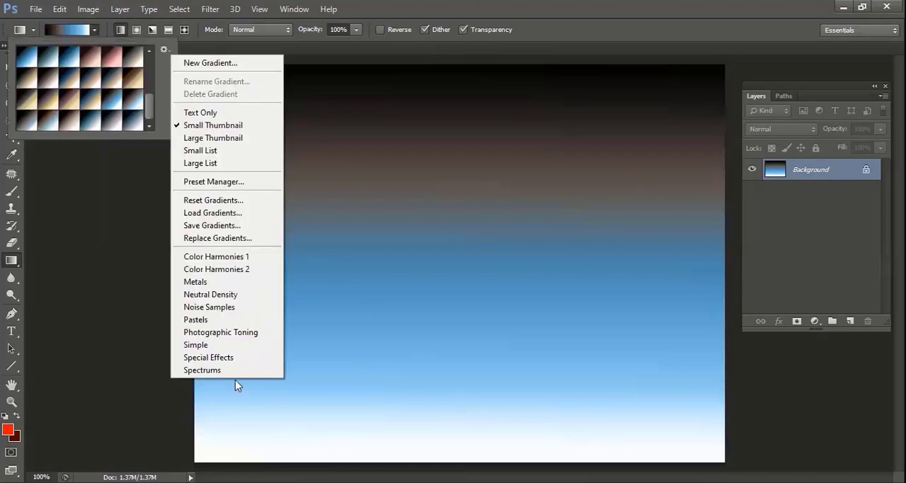
pyautogui.click(237, 361)
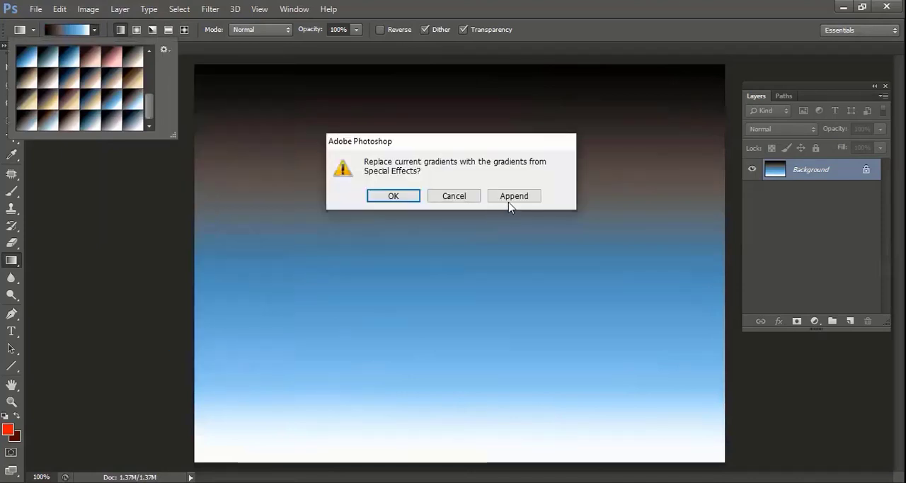
pyautogui.click(511, 200)
# Overlay red transparent stripes from the Special Effects set diagonally, vertically and horizontally across the canvas, undoing the extra last pass
pyautogui.moveTo(151, 103); pyautogui.dragTo(148, 138)
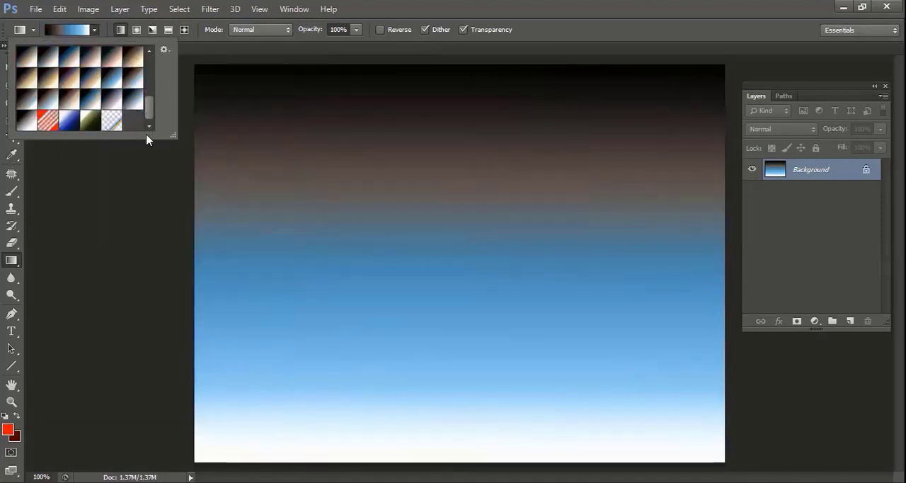
pyautogui.click(48, 121)
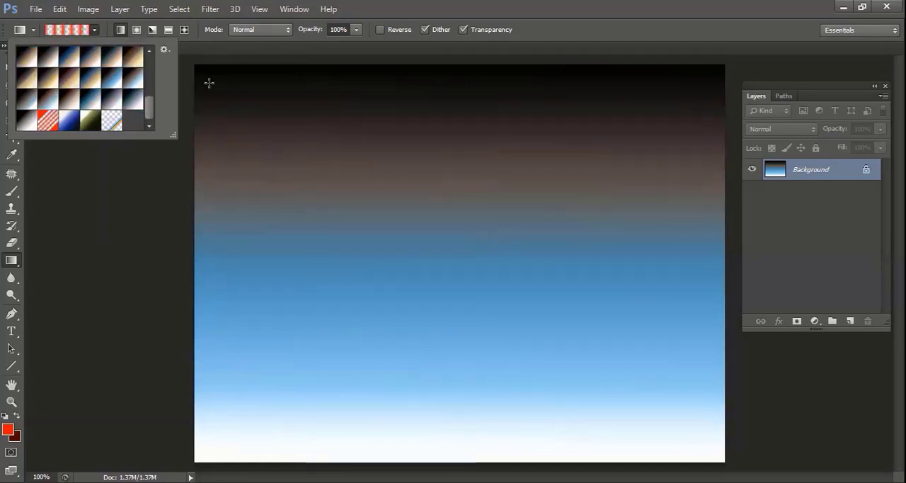
pyautogui.moveTo(201, 75); pyautogui.dragTo(717, 454)
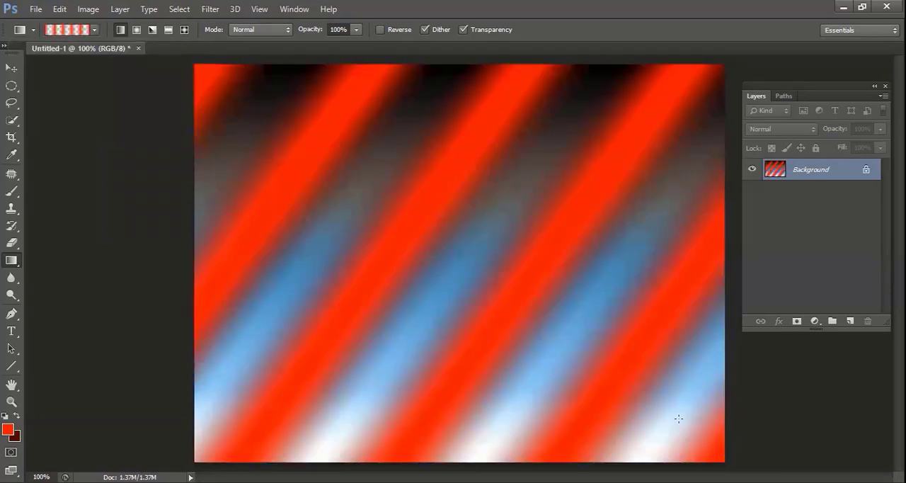
pyautogui.moveTo(480, 427); pyautogui.dragTo(464, 41)
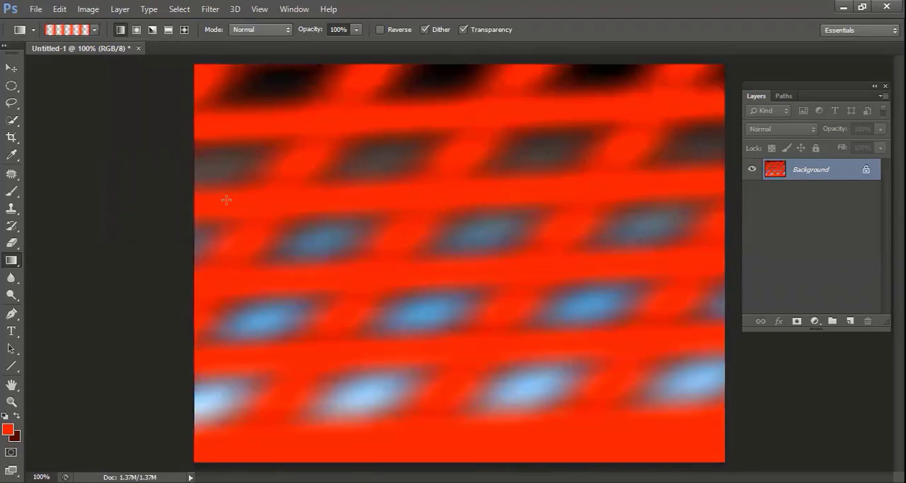
pyautogui.moveTo(223, 200); pyautogui.dragTo(658, 164)
pyautogui.moveTo(581, 279); pyautogui.dragTo(344, 201)
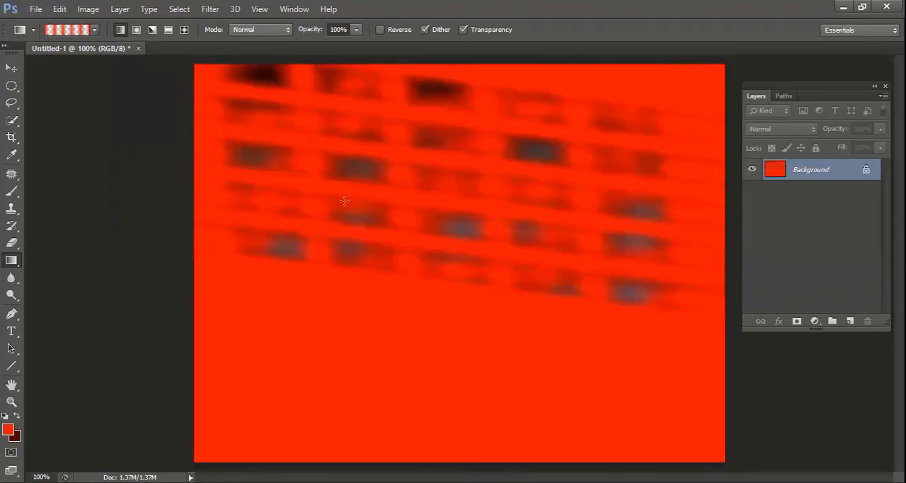
pyautogui.hotkey('ctrl', 'z')
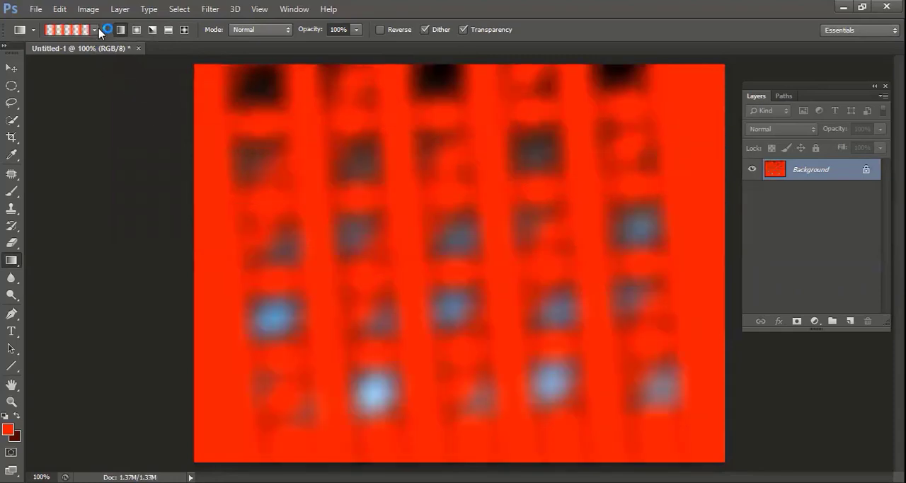
# Reset the foreground and background colours to black and white and fill the canvas with the white background colour
pyautogui.click(94, 30)
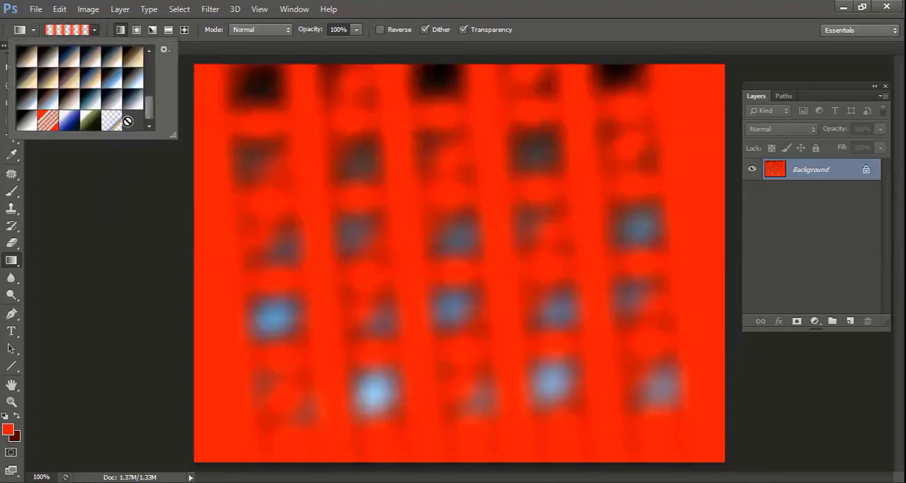
pyautogui.scroll(5, 128, 121)
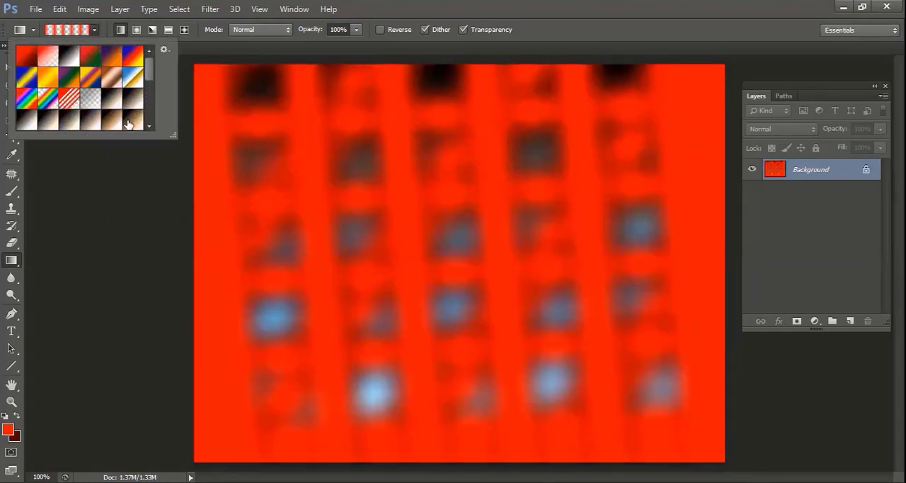
pyautogui.click(444, 144)
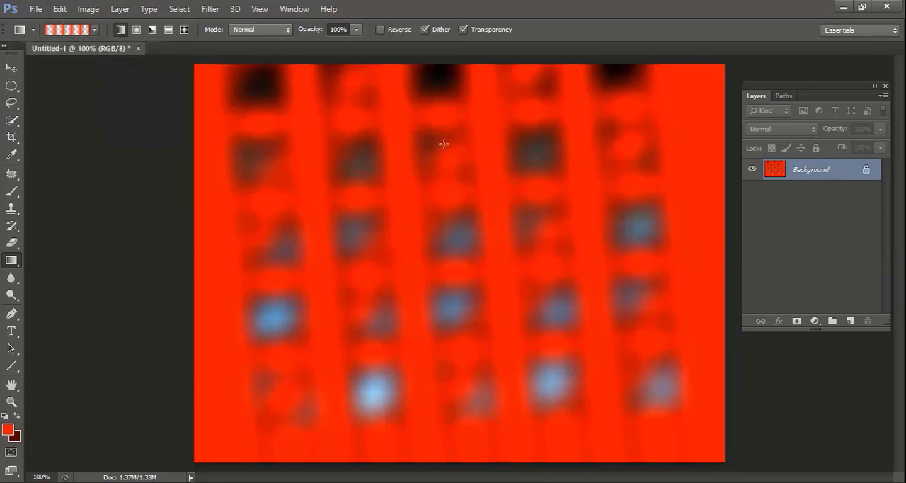
pyautogui.press('d')
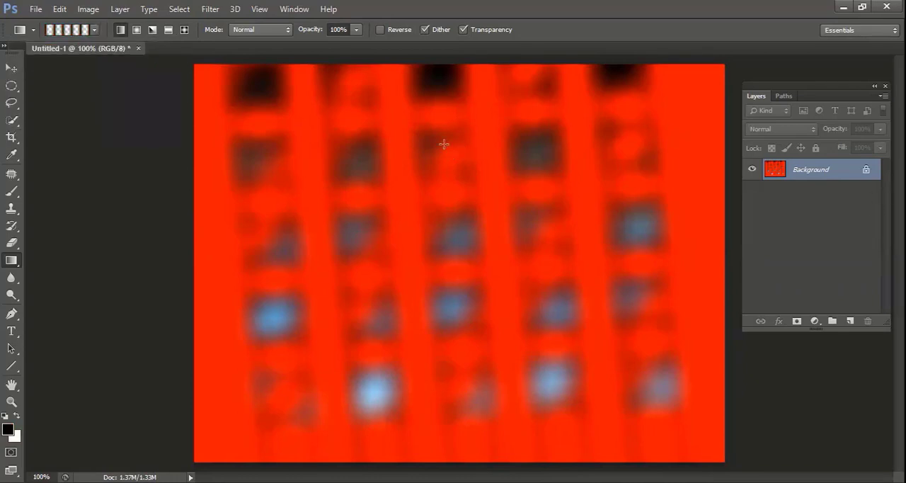
pyautogui.hotkey('ctrl', 'BackSpace')
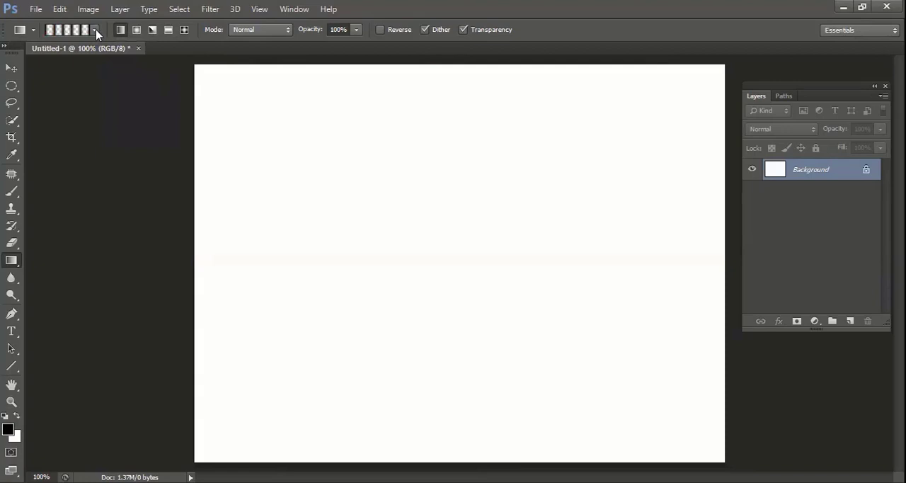
# Choose the transparent rainbow preset from the Special Effects set and apply it diagonally from the canvas's lower-right corner to its upper-left corner
pyautogui.click(96, 29)
pyautogui.scroll(-5, 113, 106)
pyautogui.click(115, 122)
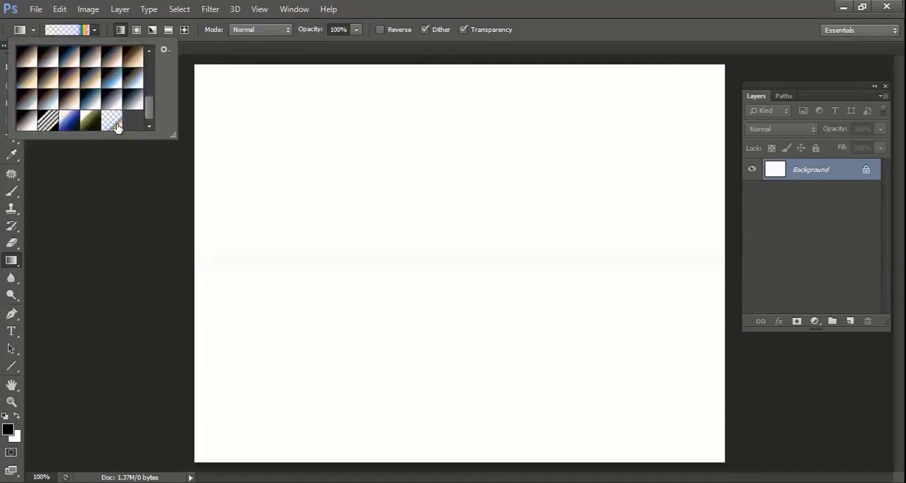
pyautogui.moveTo(720, 453); pyautogui.dragTo(194, 67)
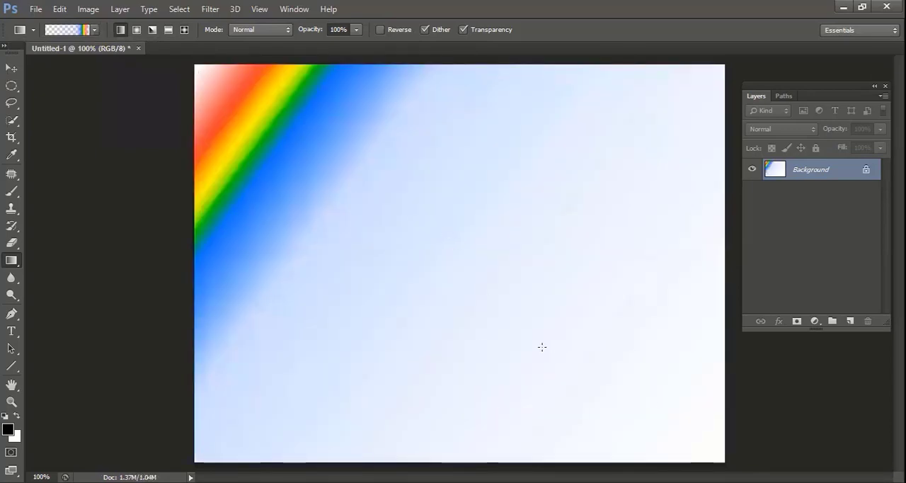
# Try shorter transparent rainbow gradients in the lower-right part of the canvas, and undo them
pyautogui.moveTo(583, 355); pyautogui.dragTo(723, 465)
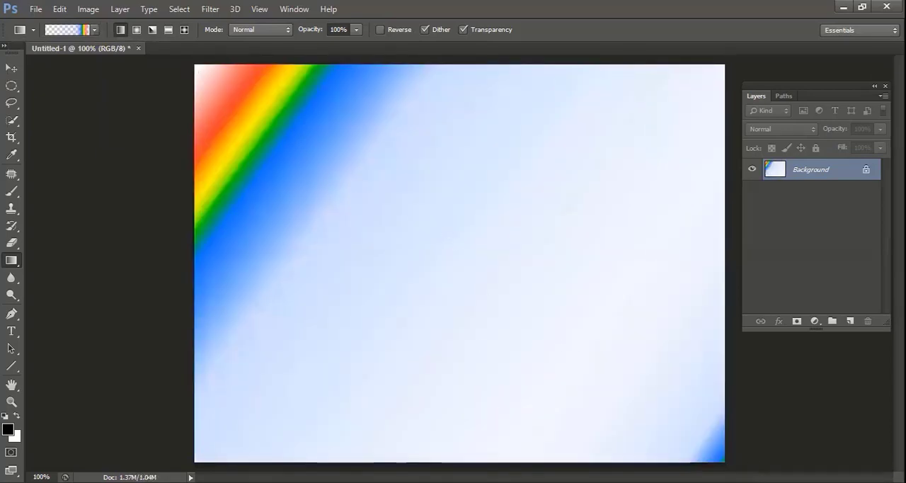
pyautogui.hotkey('ctrl', 'z')
pyautogui.moveTo(556, 337); pyautogui.dragTo(527, 327)
pyautogui.hotkey('ctrl', 'z')
pyautogui.hotkey('ctrl', 'z')
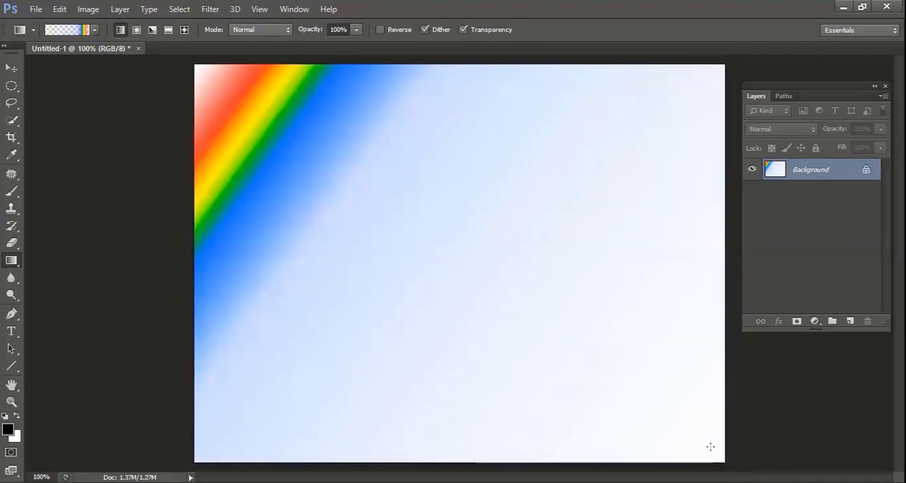
# Add overlapping rainbow bands at different angles and widths across the canvas with short and long linear gradient strokes
pyautogui.moveTo(695, 443); pyautogui.dragTo(647, 384)
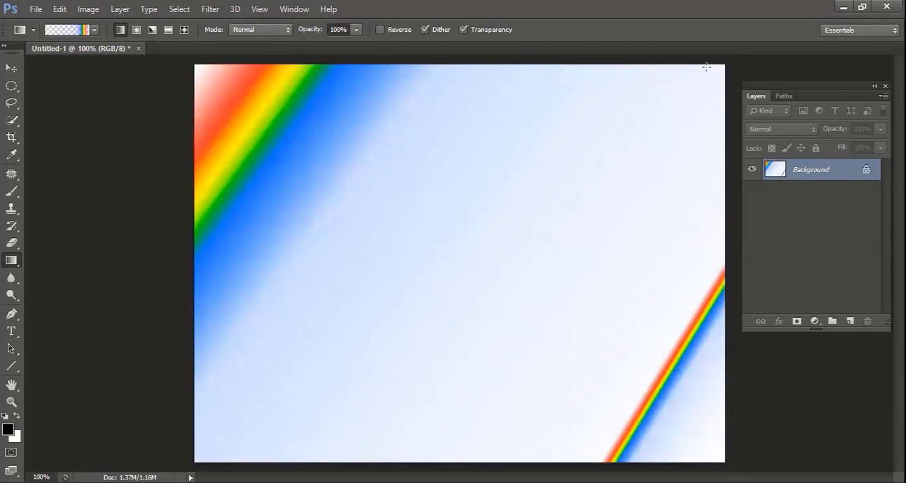
pyautogui.moveTo(706, 67); pyautogui.dragTo(551, 186)
pyautogui.moveTo(249, 392); pyautogui.dragTo(391, 265)
pyautogui.moveTo(573, 167); pyautogui.dragTo(401, 325)
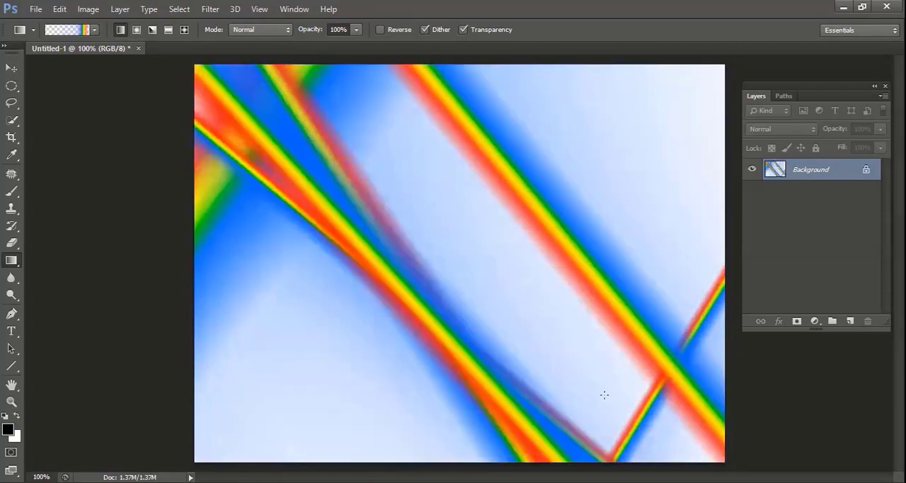
pyautogui.moveTo(603, 395); pyautogui.dragTo(533, 130)
pyautogui.moveTo(557, 86); pyautogui.dragTo(535, 453)
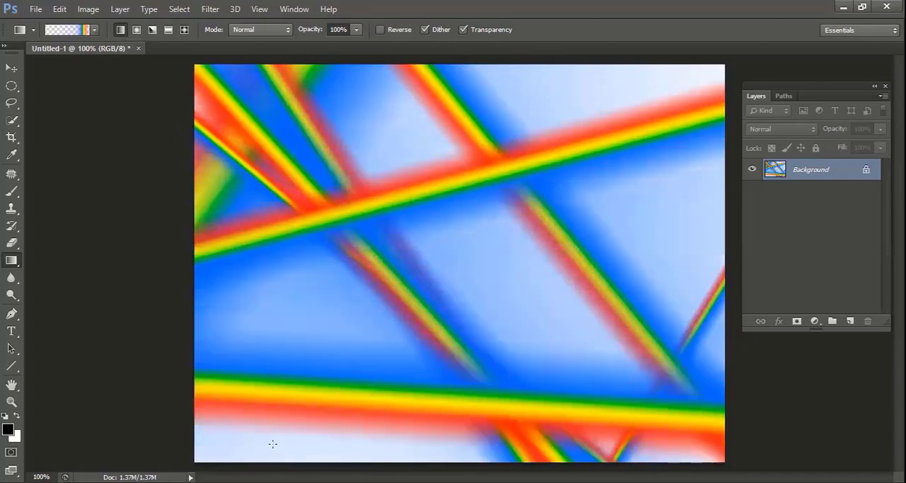
pyautogui.moveTo(272, 443); pyautogui.dragTo(486, 247)
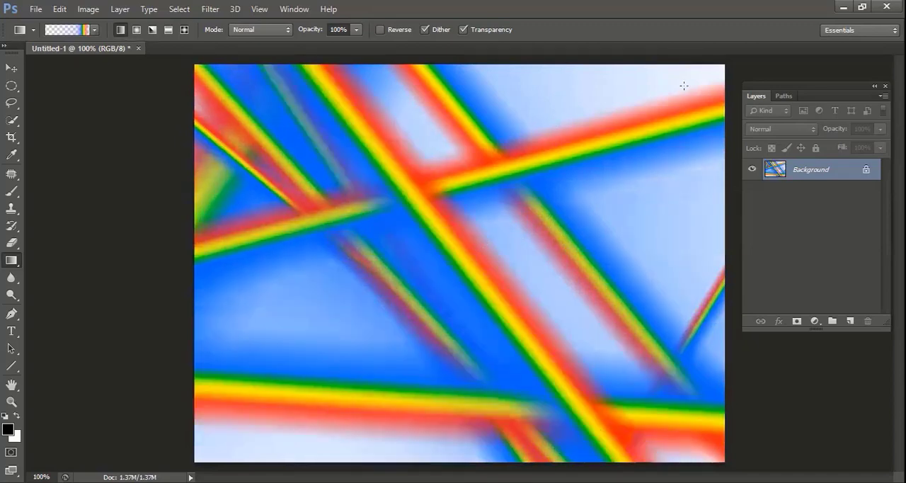
pyautogui.moveTo(616, 112); pyautogui.dragTo(639, 76)
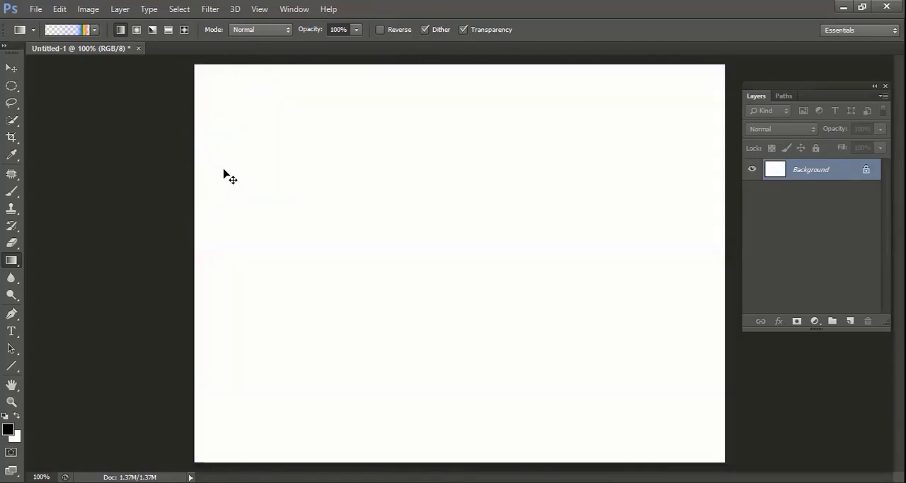
# Reset the gradient presets, replacing the current set with the default gradients
pyautogui.click(94, 31)
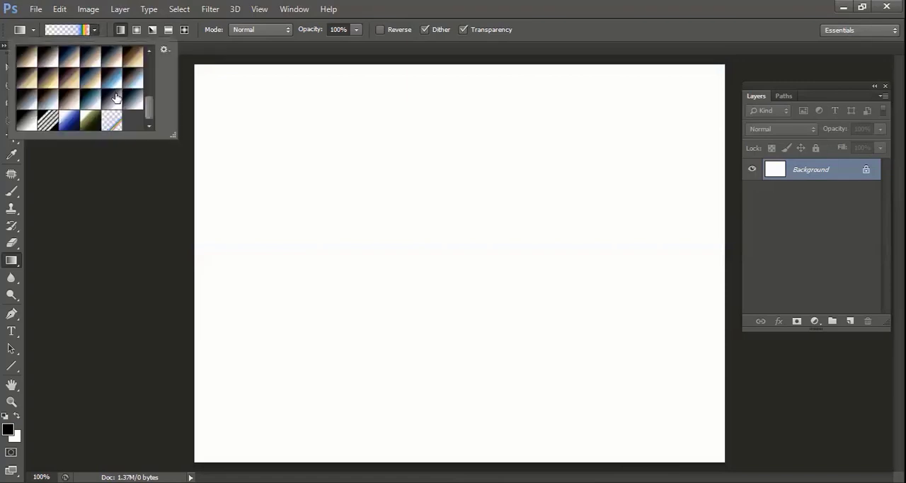
pyautogui.scroll(5, 106, 92)
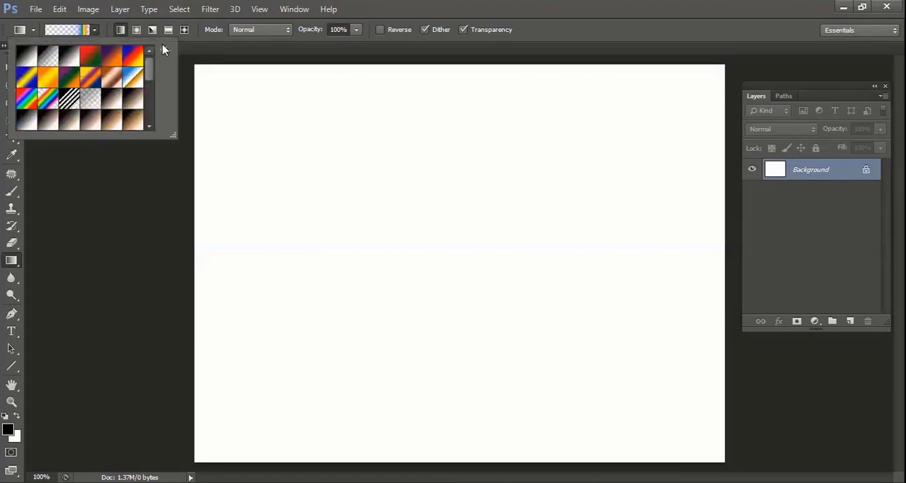
pyautogui.click(163, 51)
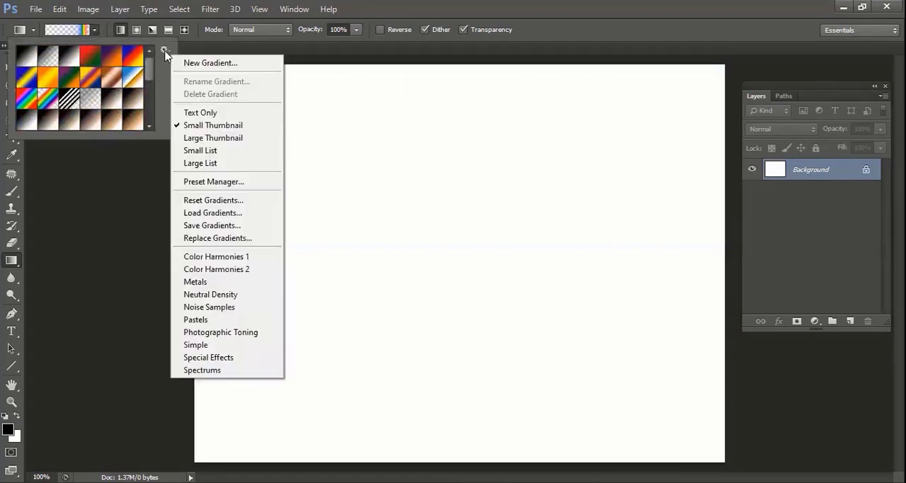
pyautogui.click(208, 200)
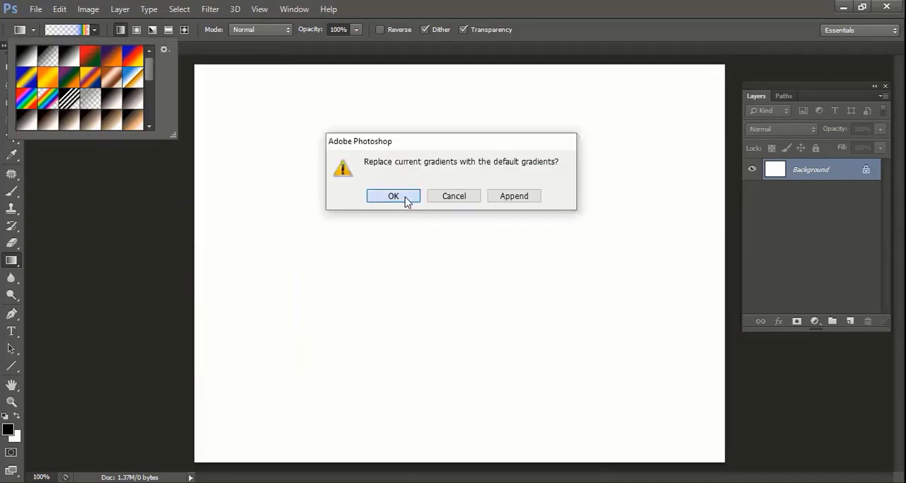
pyautogui.click(394, 196)
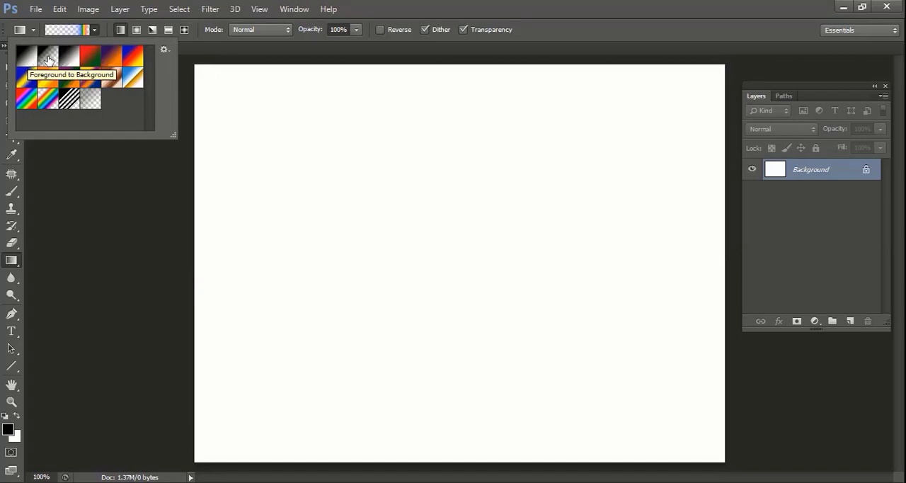
pyautogui.click(333, 121)
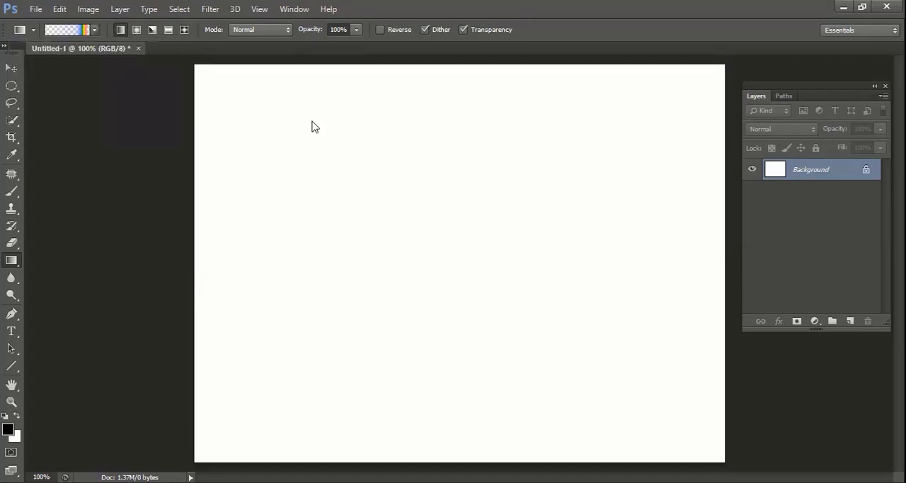
# Open the image sea.jpg from the photos folder
pyautogui.hotkey('ctrl', 'o')
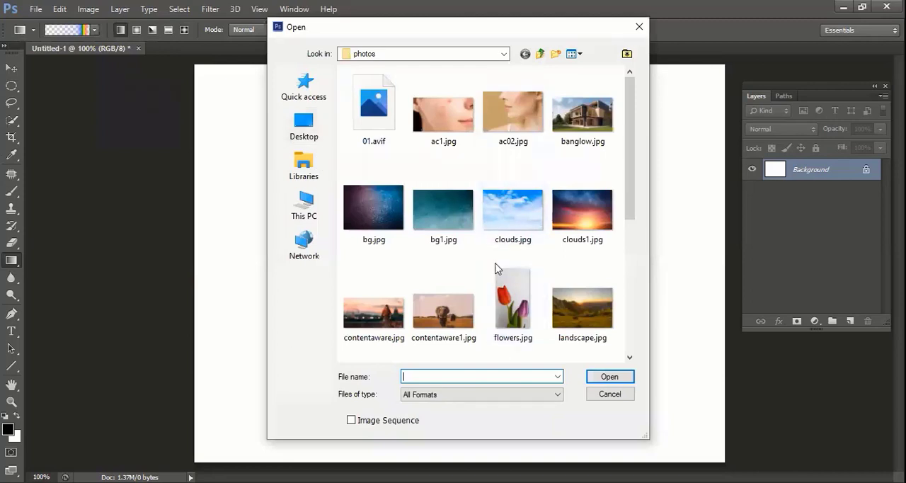
pyautogui.scroll(-5, 551, 267)
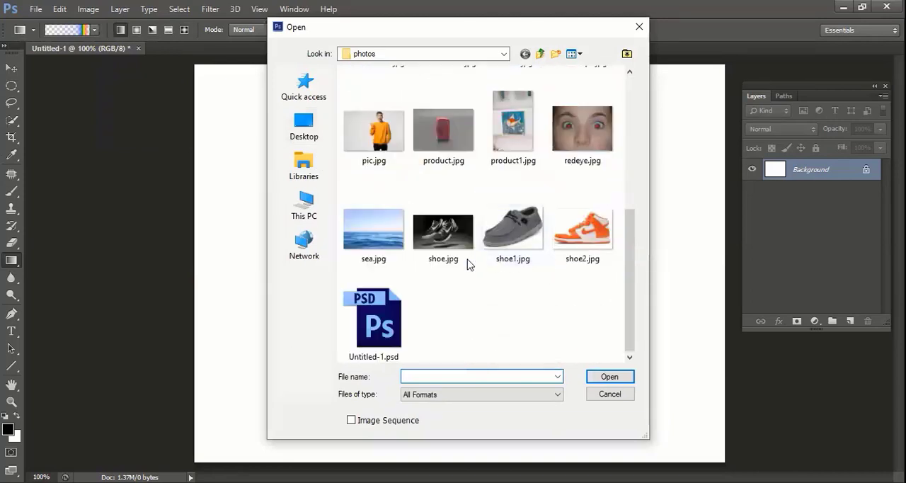
pyautogui.click(373, 226)
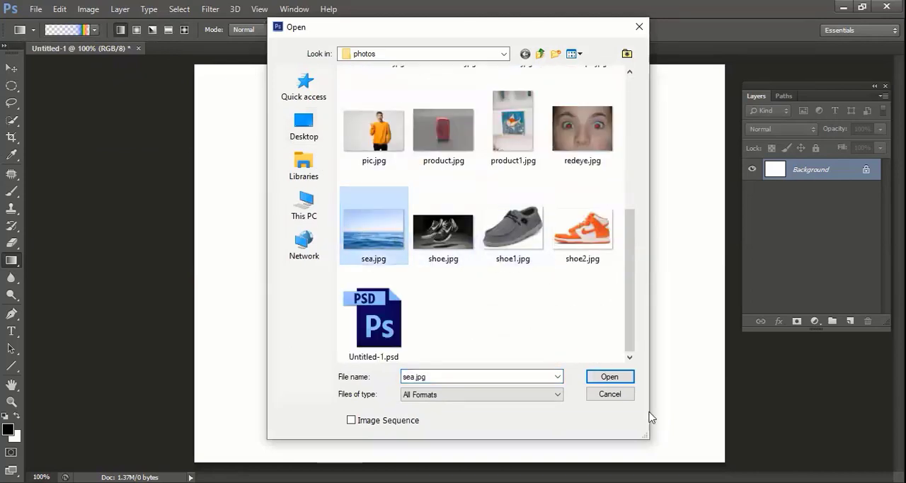
pyautogui.click(610, 378)
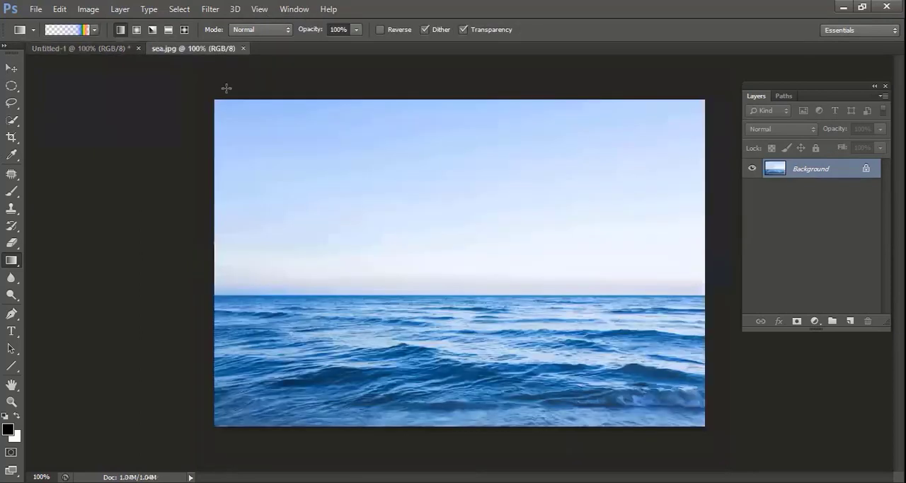
# Try the black-to-white foreground-to-background preset from the sea image's top edge to its bottom edge, and undo it
pyautogui.click(95, 30)
pyautogui.click(25, 60)
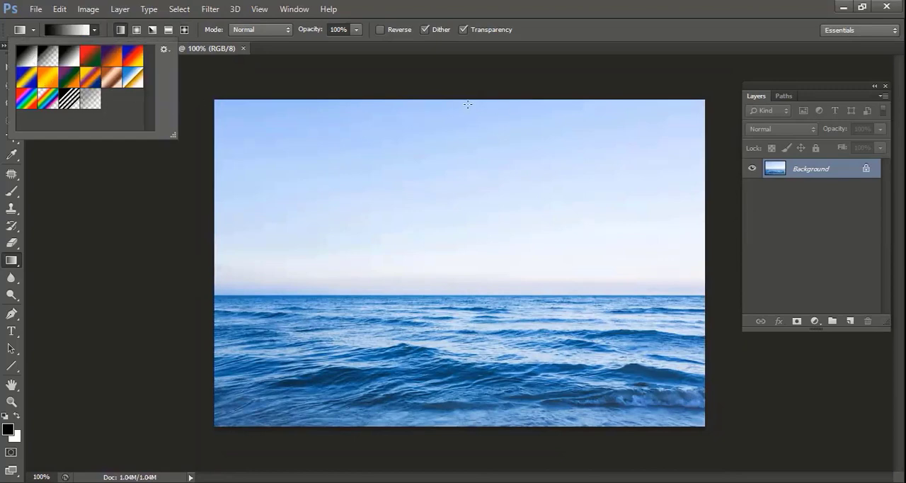
pyautogui.moveTo(468, 104); pyautogui.dragTo(478, 429)
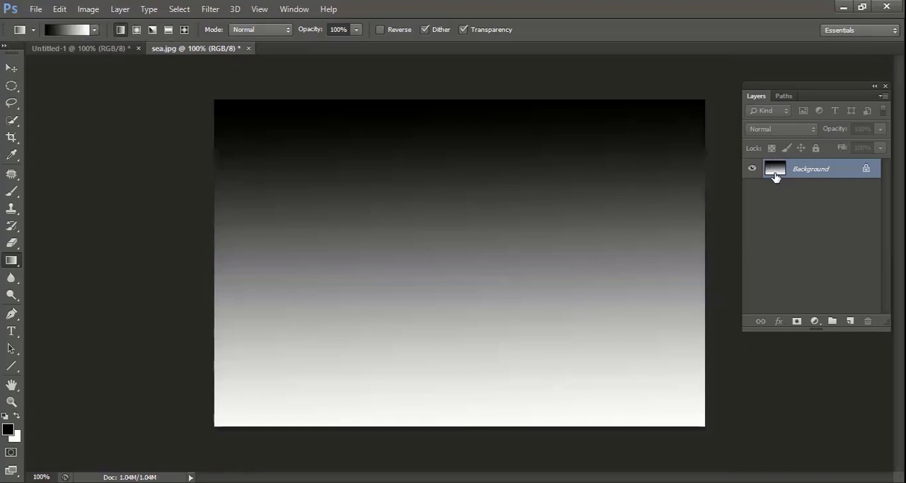
pyautogui.hotkey('ctrl', 'z')
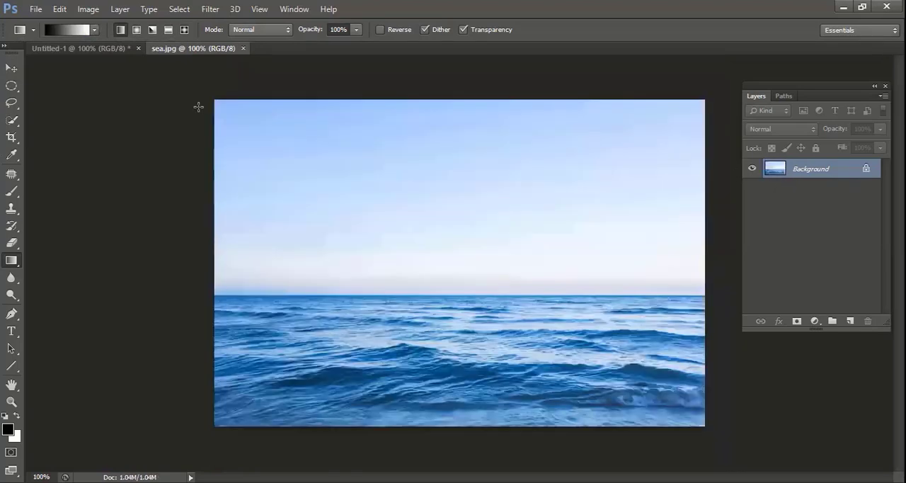
# Choose the foreground-to-transparent preset, try it in black from the sea image's top edge to its bottom edge, and undo the gradient
pyautogui.click(94, 30)
pyautogui.click(47, 56)
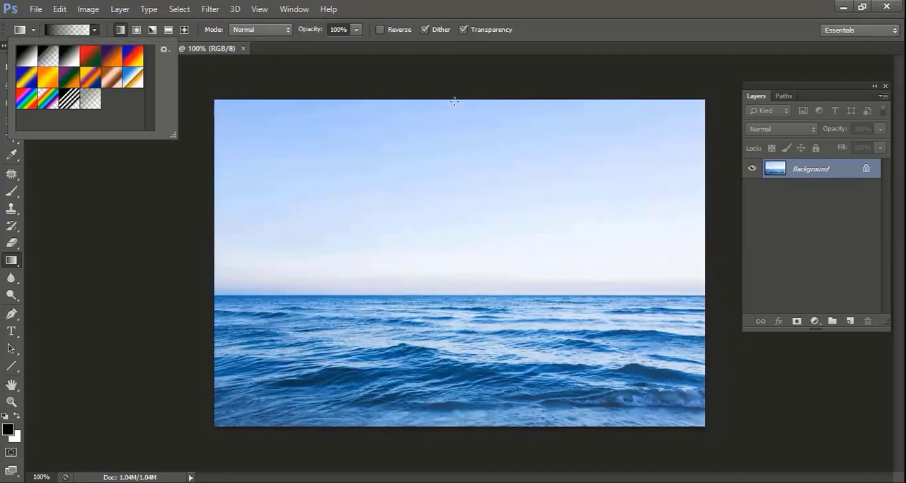
pyautogui.moveTo(453, 101); pyautogui.dragTo(463, 425)
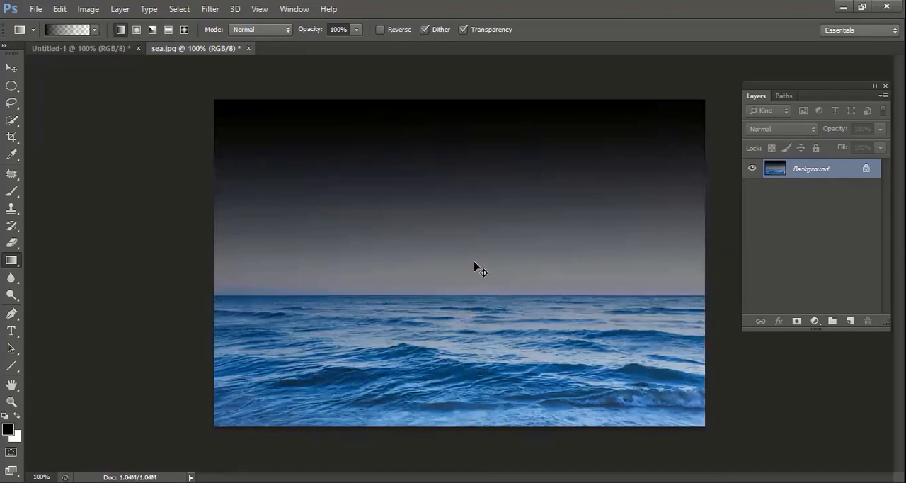
pyautogui.hotkey('ctrl', 'z')
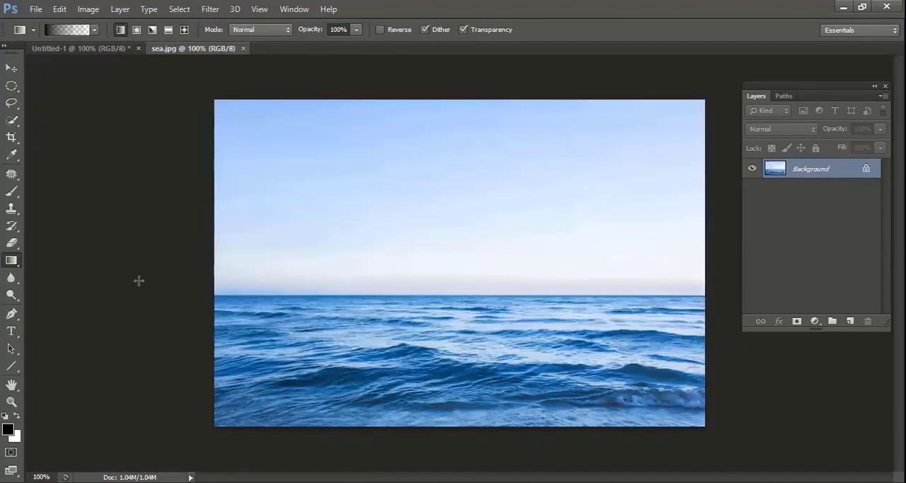
# Set the foreground colour to dark red, 460000
pyautogui.click(8, 429)
pyautogui.click(449, 236)
pyautogui.moveTo(462, 232); pyautogui.dragTo(466, 242)
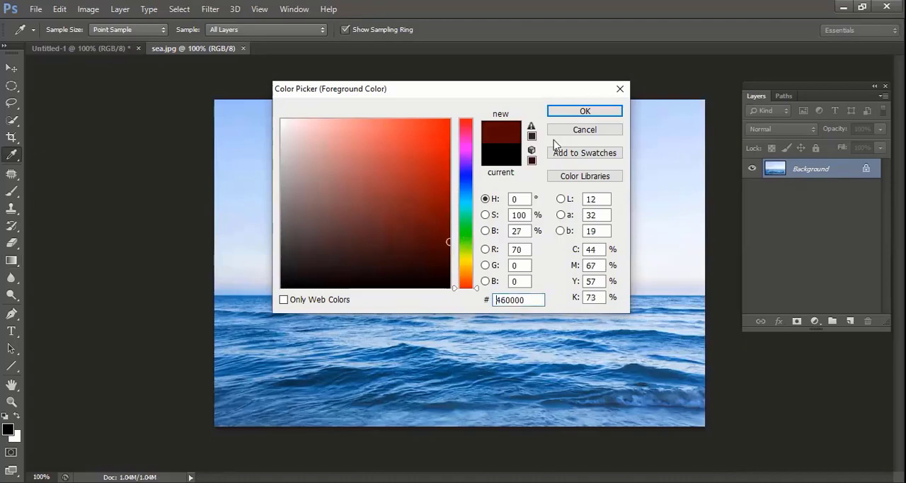
pyautogui.click(585, 111)
# Try two overlapping dark red transparent gradients from the top of the sky down to the horizon, and undo both
pyautogui.press('g')
pyautogui.moveTo(454, 103); pyautogui.dragTo(434, 296)
pyautogui.moveTo(448, 149); pyautogui.dragTo(451, 294)
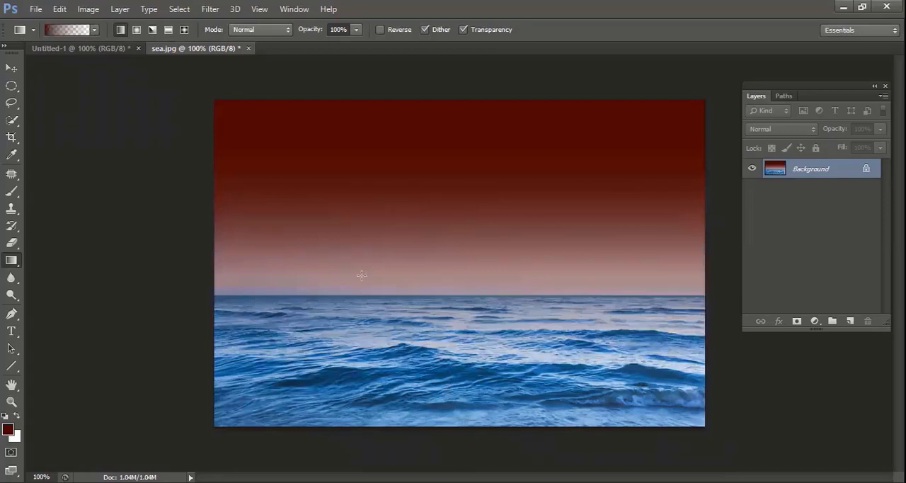
pyautogui.hotkey('ctrl', 'alt', 'z')
pyautogui.hotkey('ctrl', 'alt', 'z')
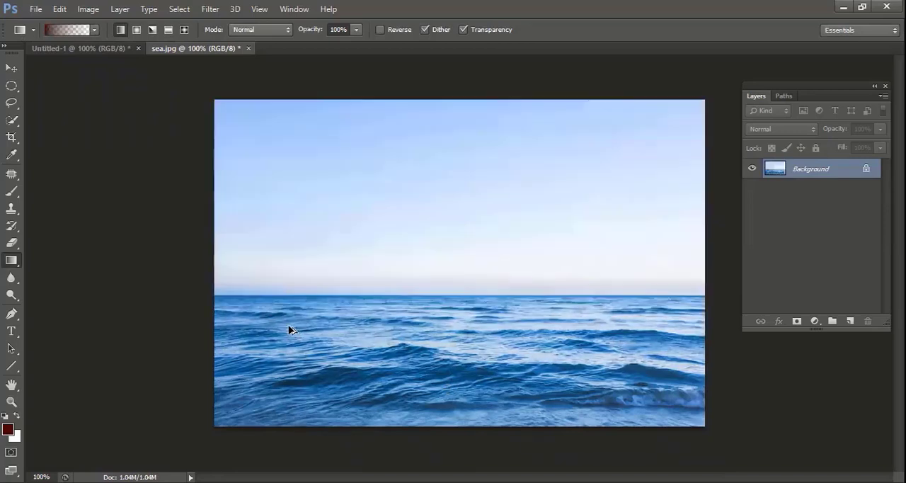
# Try dark red transparent gradients inward from the sea image's left and right edges, two per side, and undo all four
pyautogui.moveTo(214, 277); pyautogui.dragTo(502, 303)
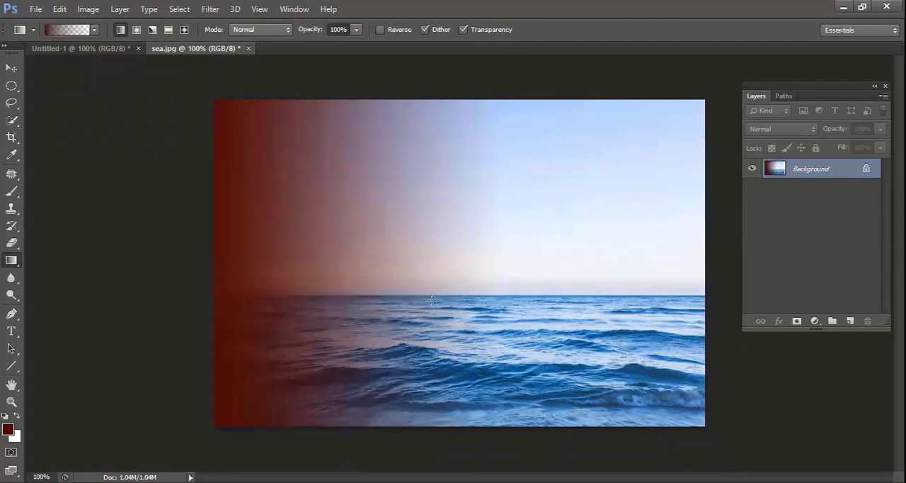
pyautogui.moveTo(705, 263); pyautogui.dragTo(464, 262)
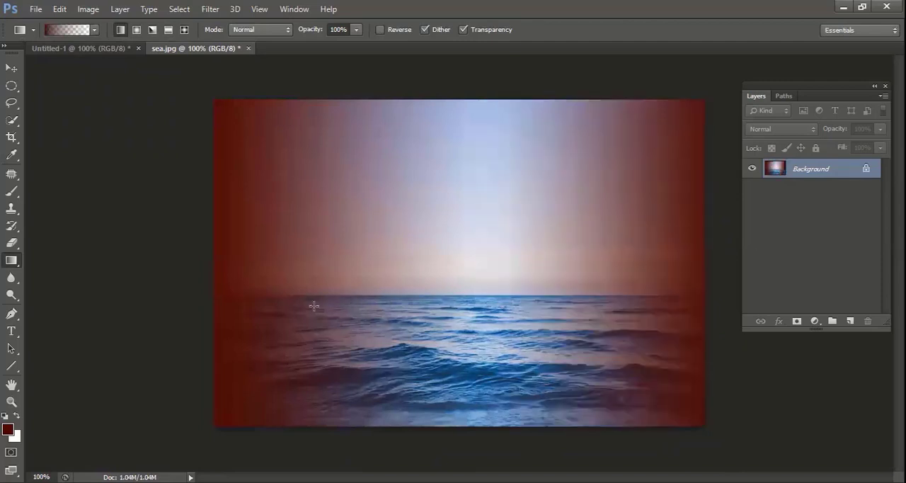
pyautogui.moveTo(710, 290); pyautogui.dragTo(593, 291)
pyautogui.moveTo(213, 271); pyautogui.dragTo(409, 287)
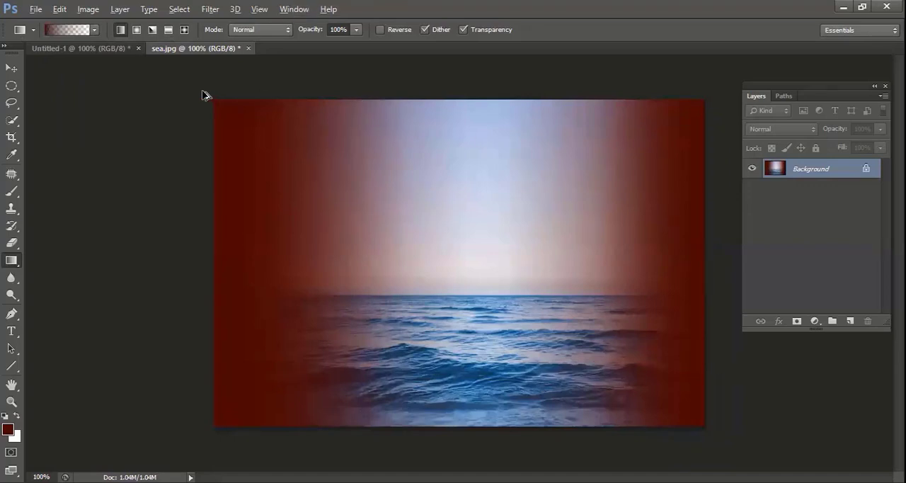
pyautogui.hotkey('ctrl', 'alt', 'z')
pyautogui.hotkey('ctrl', 'alt', 'z')
pyautogui.hotkey('ctrl', 'alt', 'z')
pyautogui.hotkey('ctrl', 'alt', 'z')
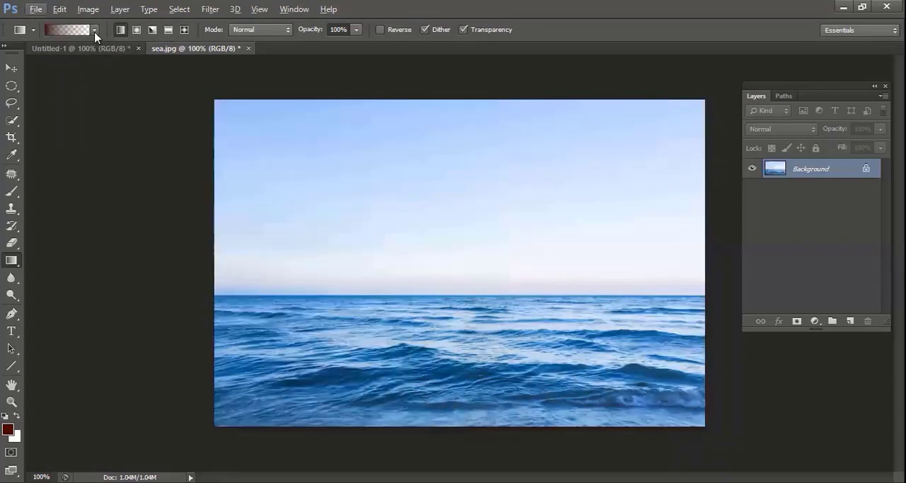
# Reset the foreground and background colours to black and white and fill the sea image with the white background colour
pyautogui.click(94, 30)
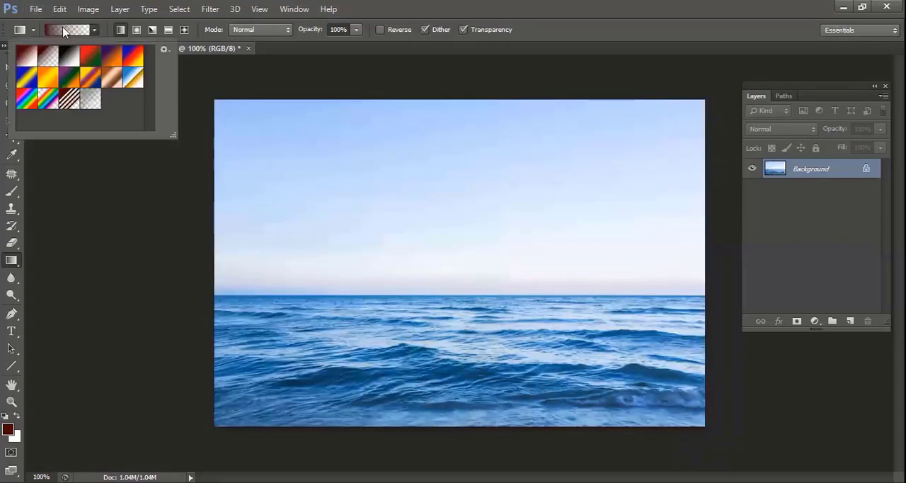
pyautogui.click(311, 154)
pyautogui.press('d')
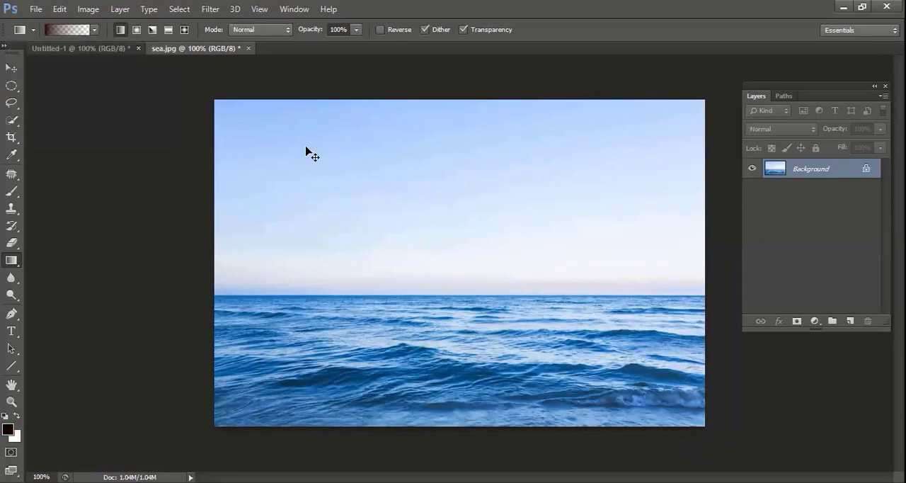
pyautogui.hotkey('ctrl', 'BackSpace')
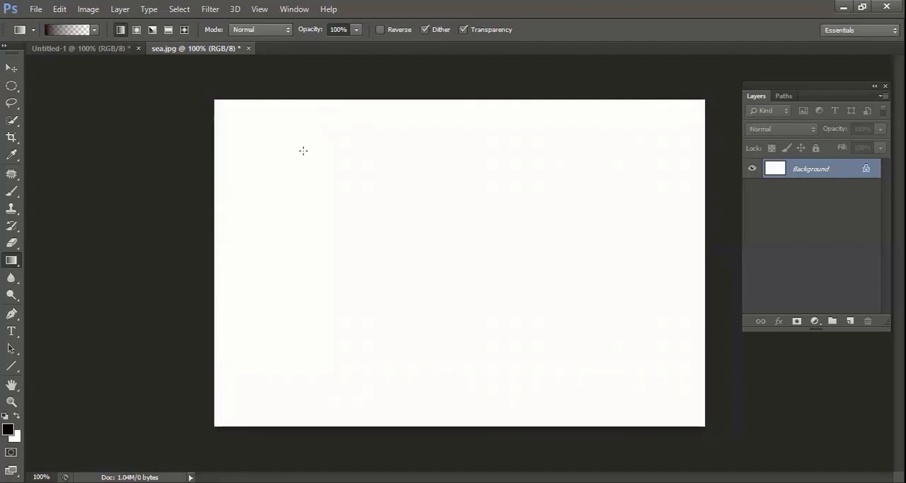
# Draw a tall rectangular selection in the middle of the white canvas with the Rectangular Marquee tool
pyautogui.press('m')
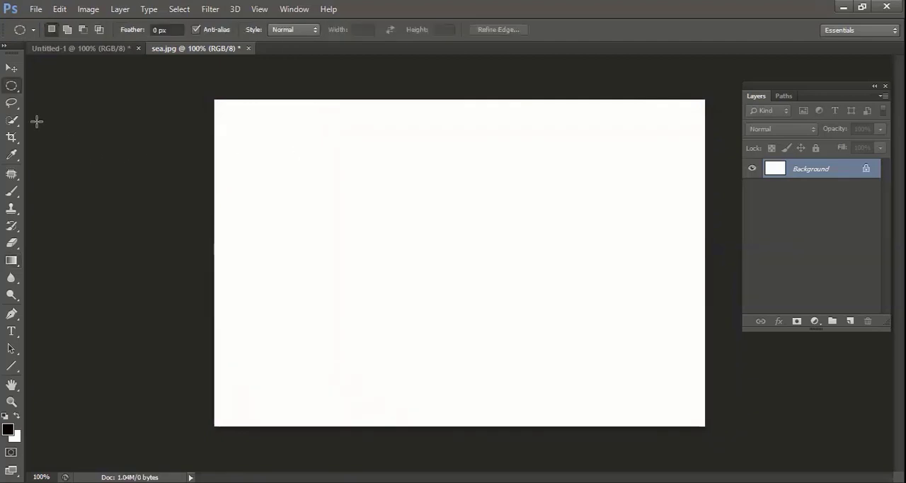
pyautogui.rightClick(11, 88)
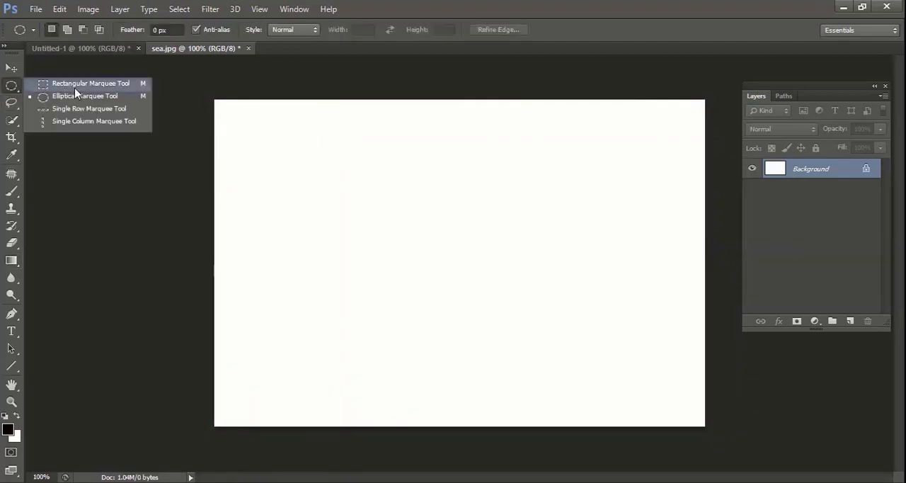
pyautogui.click(76, 88)
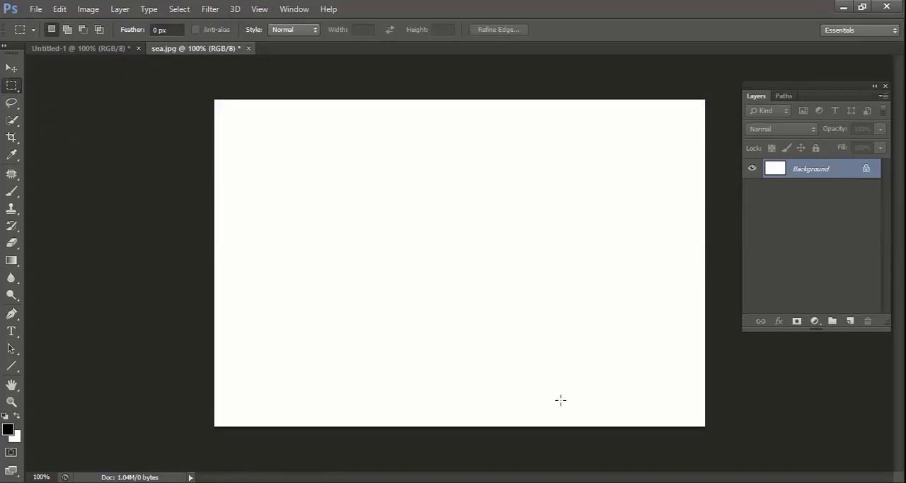
pyautogui.moveTo(360, 158); pyautogui.dragTo(541, 394)
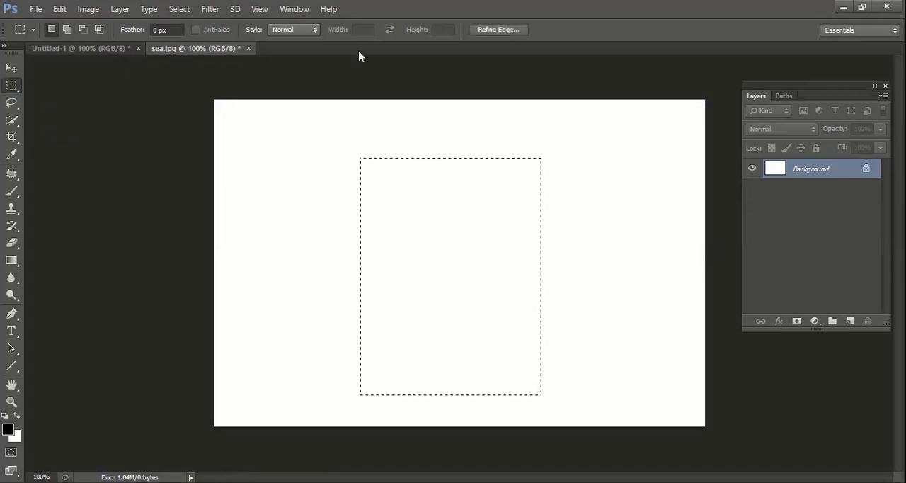
# Transform the selection into a cup-like trapezoid by moving both bottom corners inward evenly, keeping the top edge at full width
pyautogui.click(180, 9)
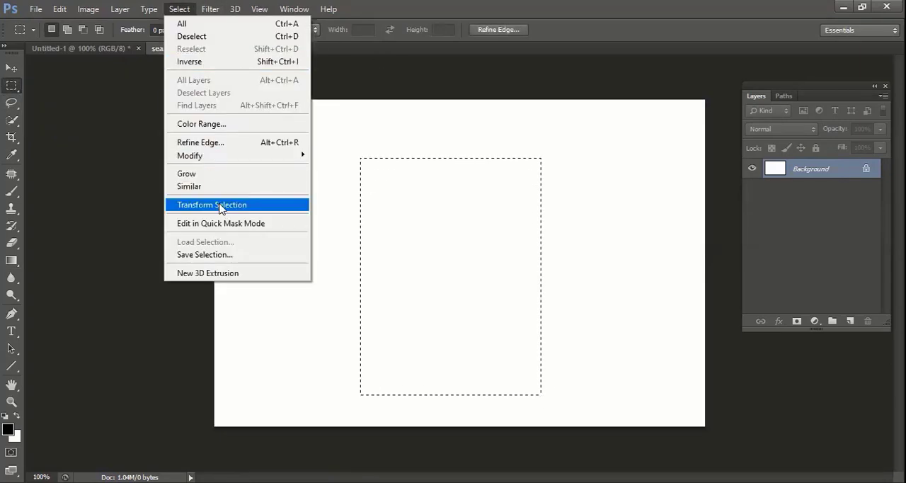
pyautogui.click(220, 205)
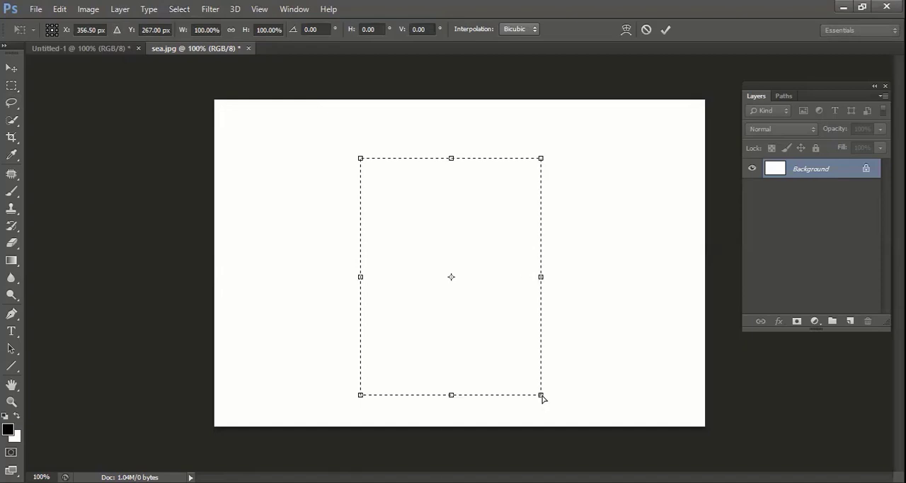
pyautogui.moveTo(542, 397); pyautogui.dragTo(520, 394)
pyautogui.moveTo(363, 400); pyautogui.dragTo(403, 396)
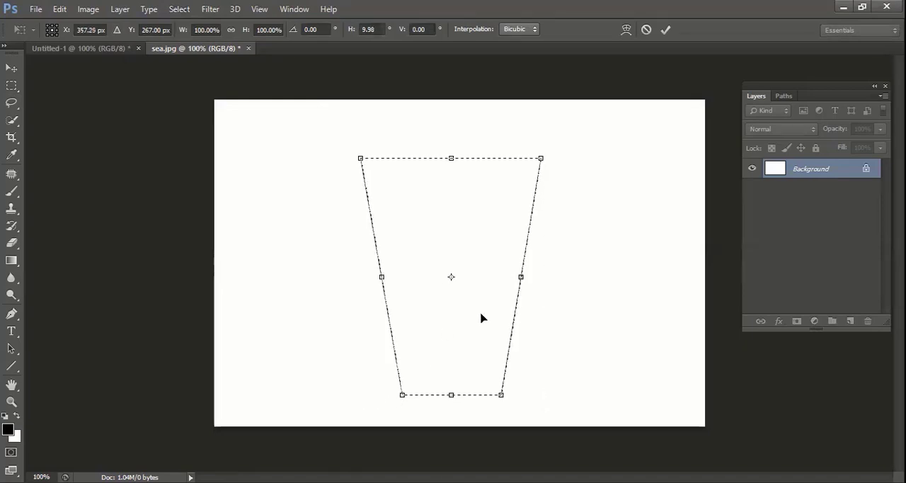
pyautogui.press('Return')
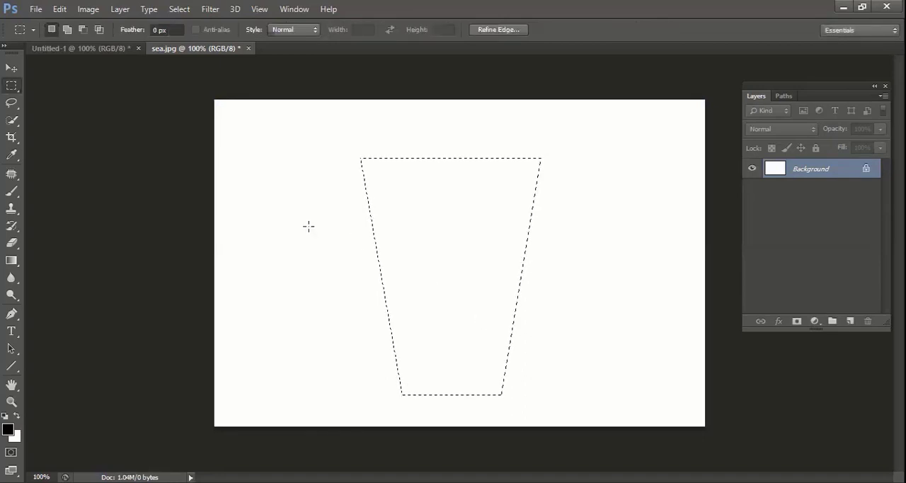
# Choose the Foreground to Background preset for the Gradient tool and set the foreground colour to bright red, ff0000
pyautogui.click(12, 260)
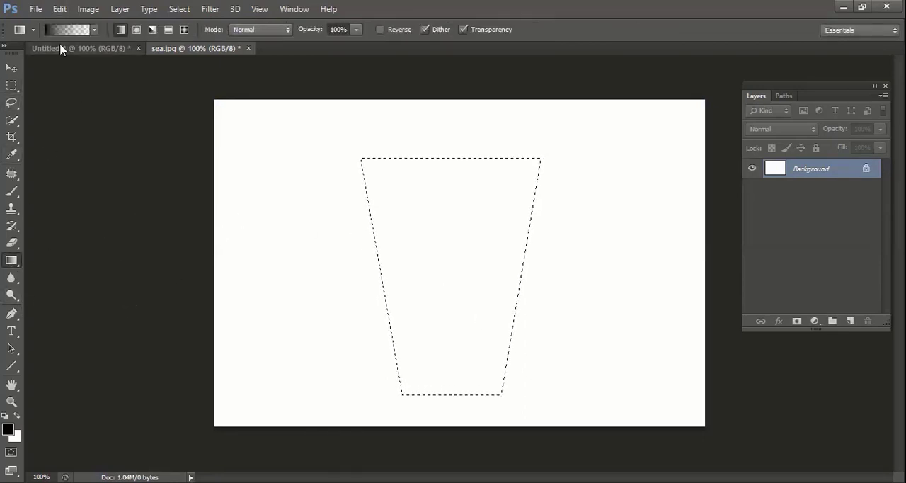
pyautogui.click(95, 29)
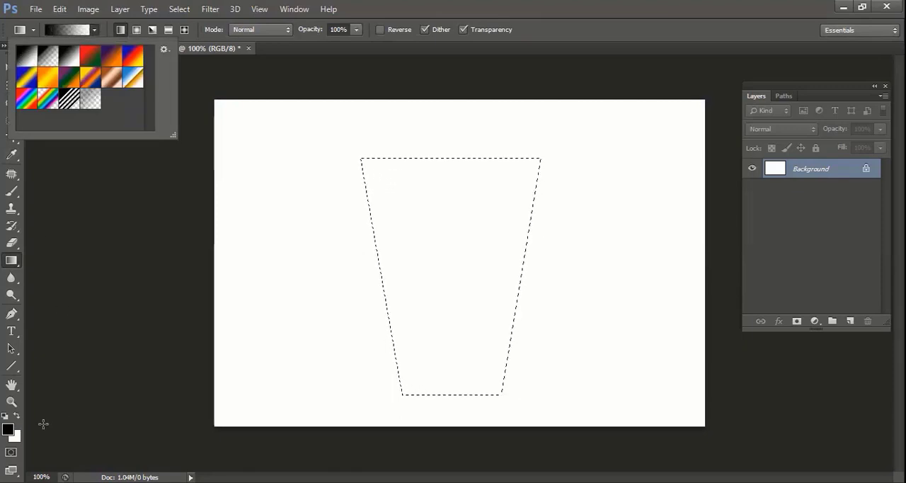
pyautogui.click(7, 430)
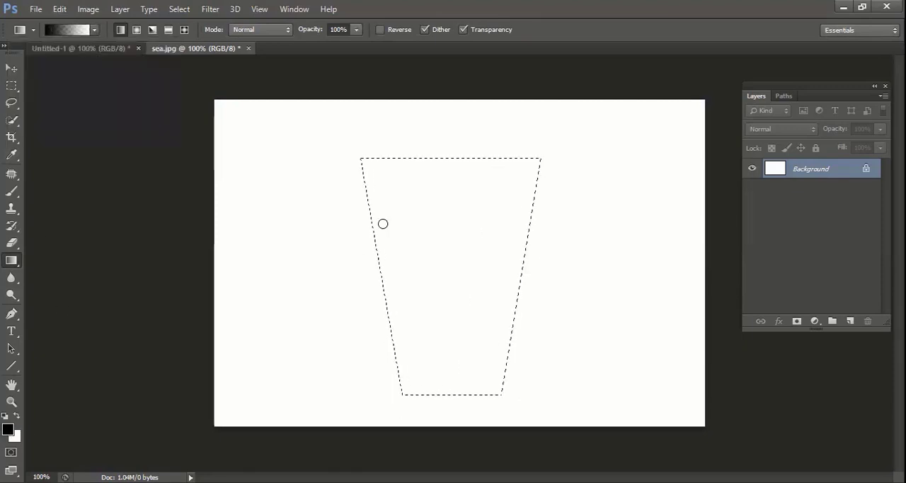
pyautogui.moveTo(435, 131); pyautogui.dragTo(467, 111)
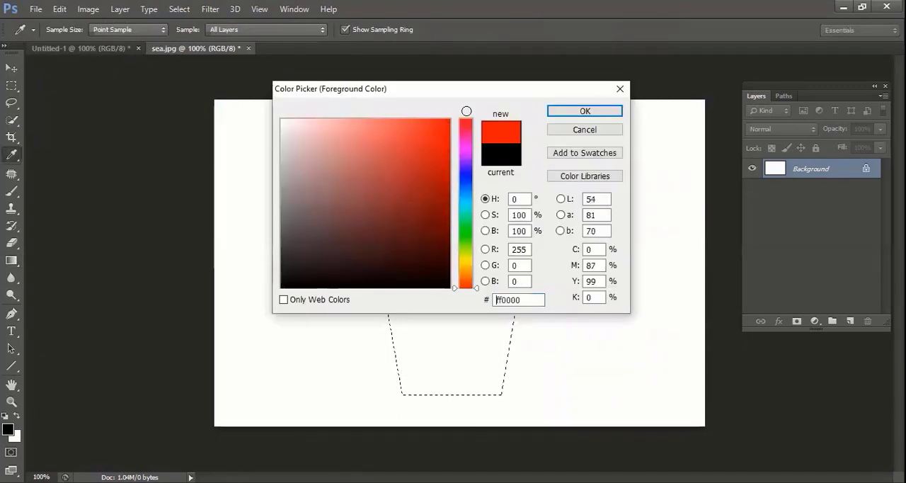
pyautogui.click(567, 117)
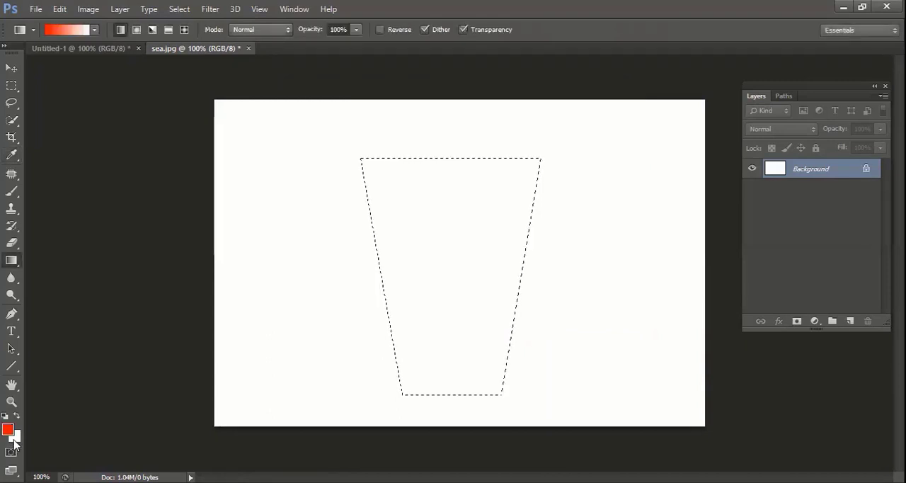
# Set the background colour to dark red, 860000, and fill the trapezoid selection with a linear gradient from its left edge to its right edge
pyautogui.click(14, 438)
pyautogui.moveTo(444, 188); pyautogui.dragTo(449, 200)
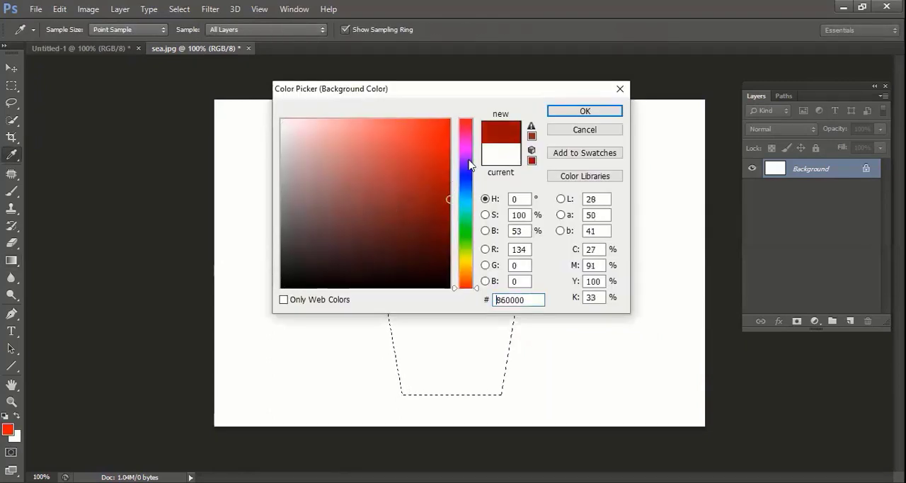
pyautogui.click(560, 113)
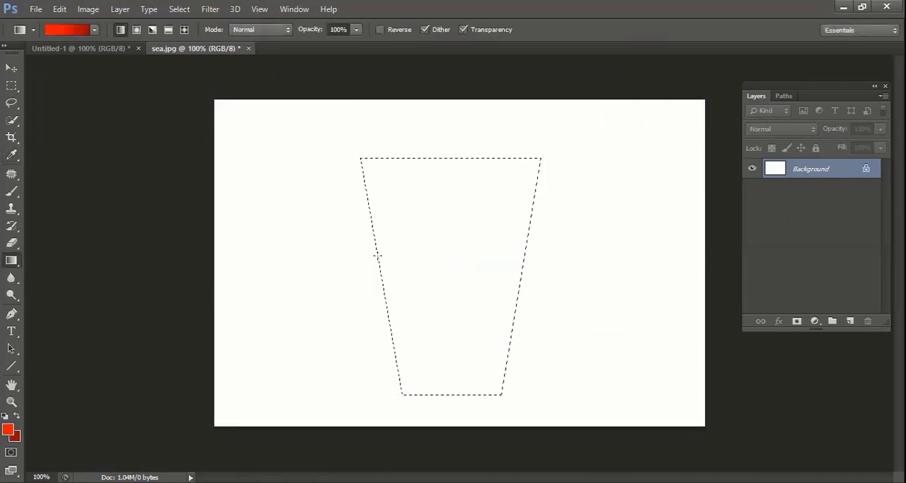
pyautogui.moveTo(376, 256); pyautogui.dragTo(520, 267)
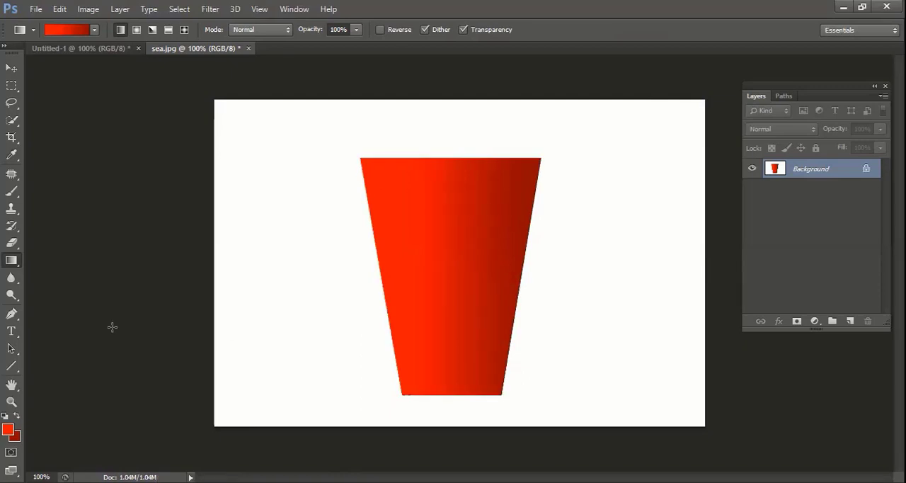
# Draw a thin elliptical selection over the red cup's top edge with the Elliptical Marquee tool, spanning the full rim width
pyautogui.click(17, 87)
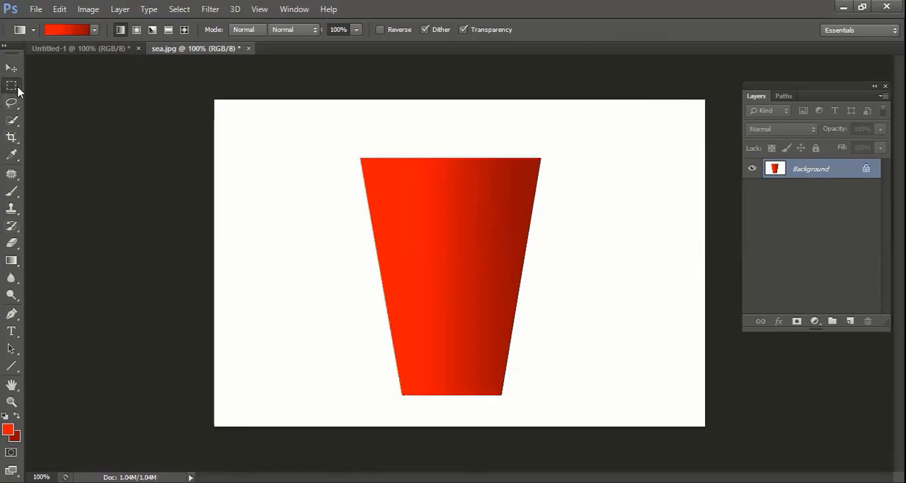
pyautogui.moveTo(17, 88); pyautogui.dragTo(39, 99)
pyautogui.click(39, 99)
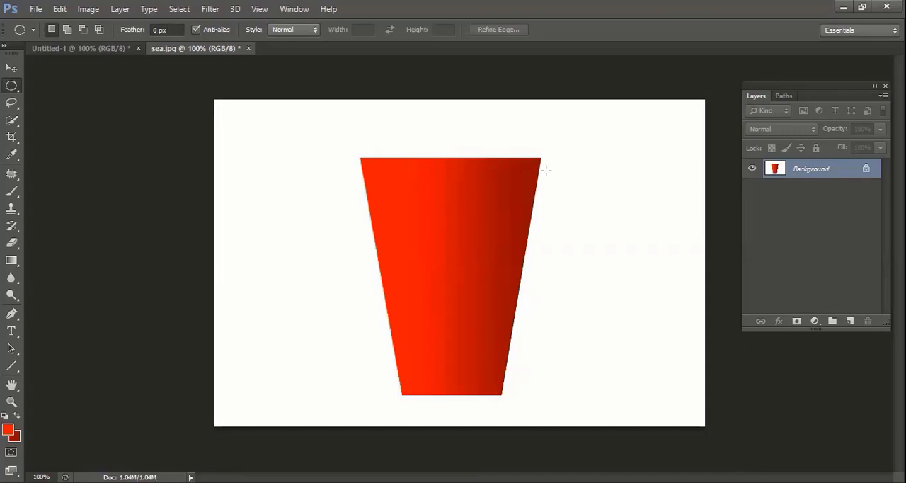
pyautogui.moveTo(546, 170); pyautogui.dragTo(360, 147)
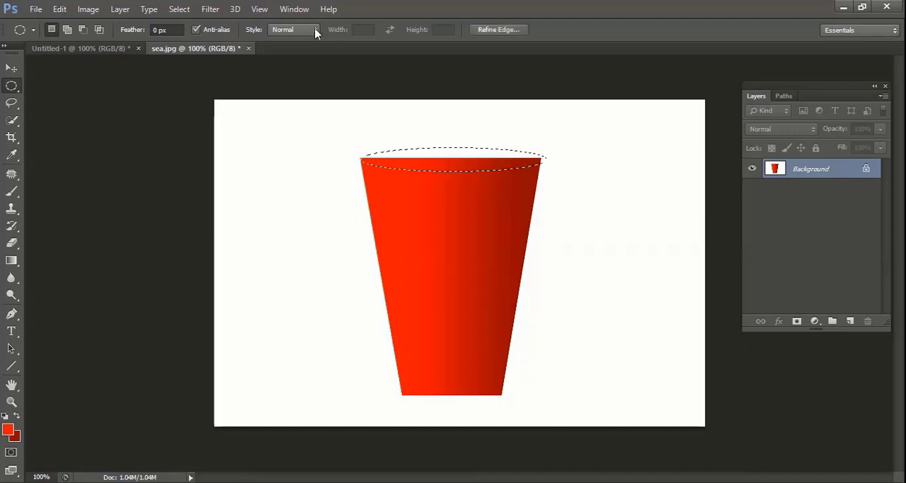
# Transform the elliptical selection, narrowing it from the right side to 97.51% width so that it matches the cup's rim
pyautogui.click(180, 9)
pyautogui.click(234, 206)
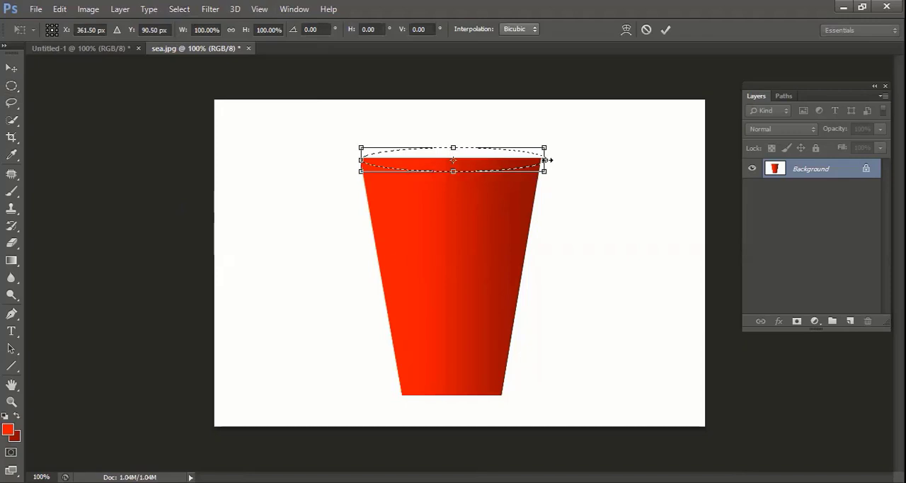
pyautogui.moveTo(549, 160); pyautogui.dragTo(546, 160)
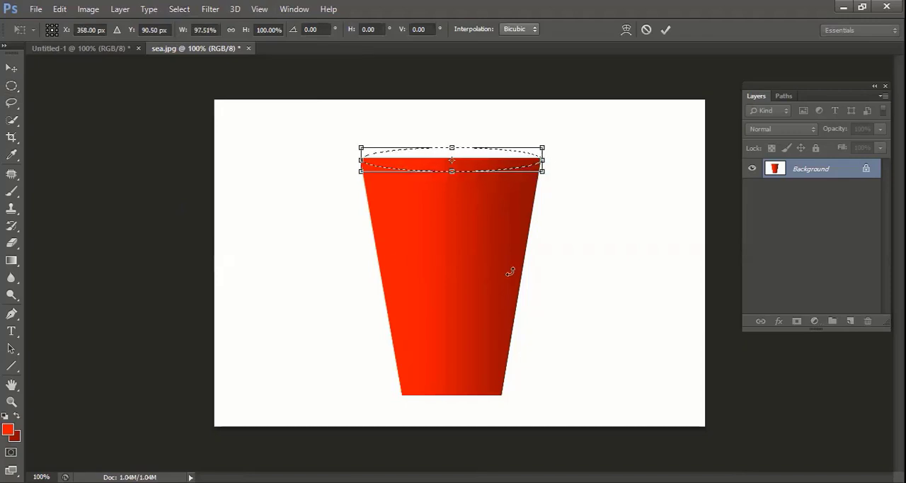
pyautogui.press('Return')
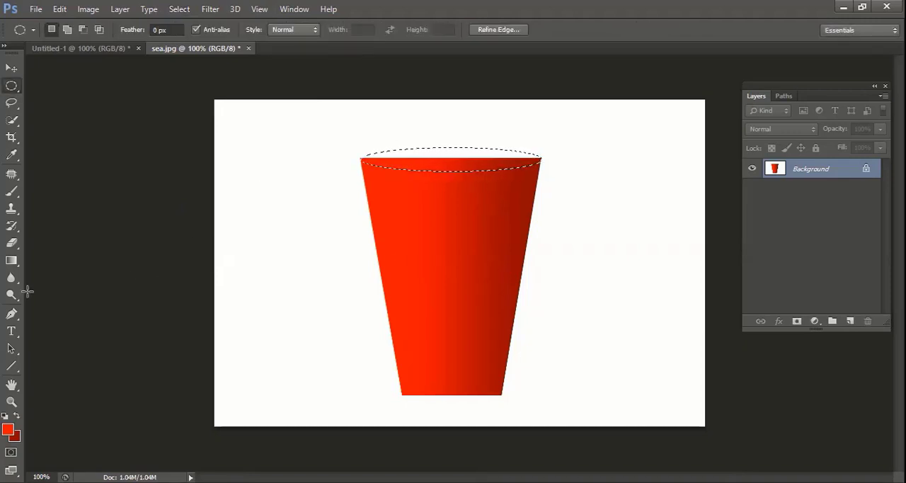
# Fill the rim ellipse with the red gradient in the opposite direction, from its right end to its left end, and deselect it
pyautogui.click(12, 261)
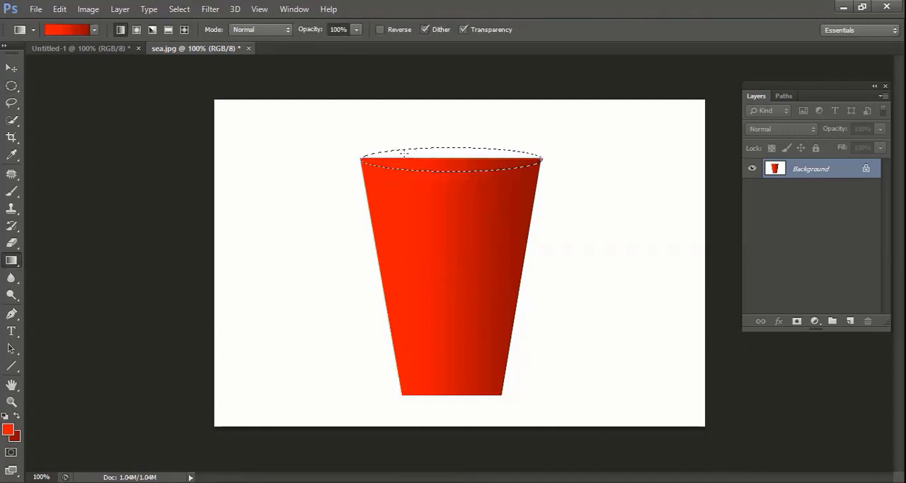
pyautogui.moveTo(541, 159); pyautogui.dragTo(372, 153)
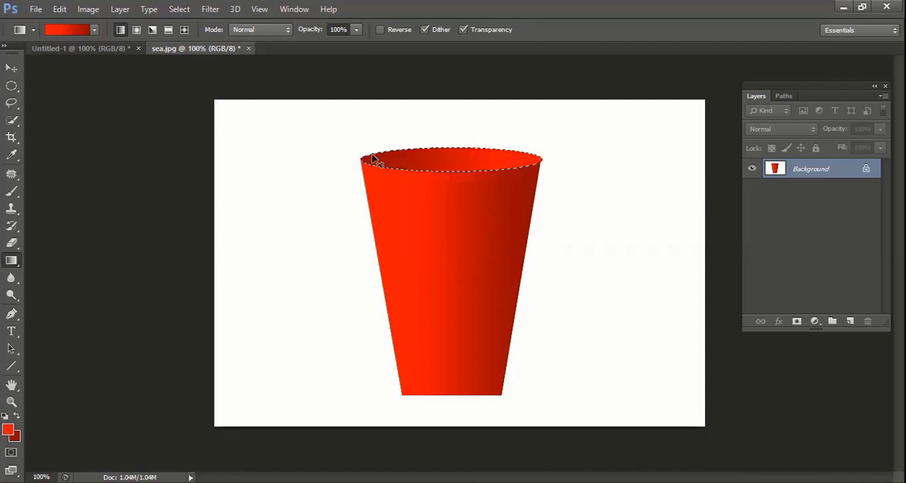
pyautogui.hotkey('ctrl', 'd')
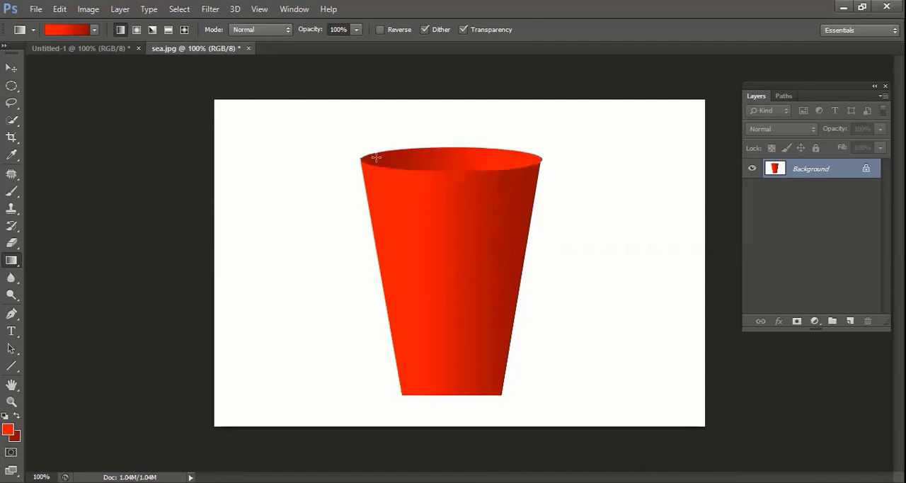